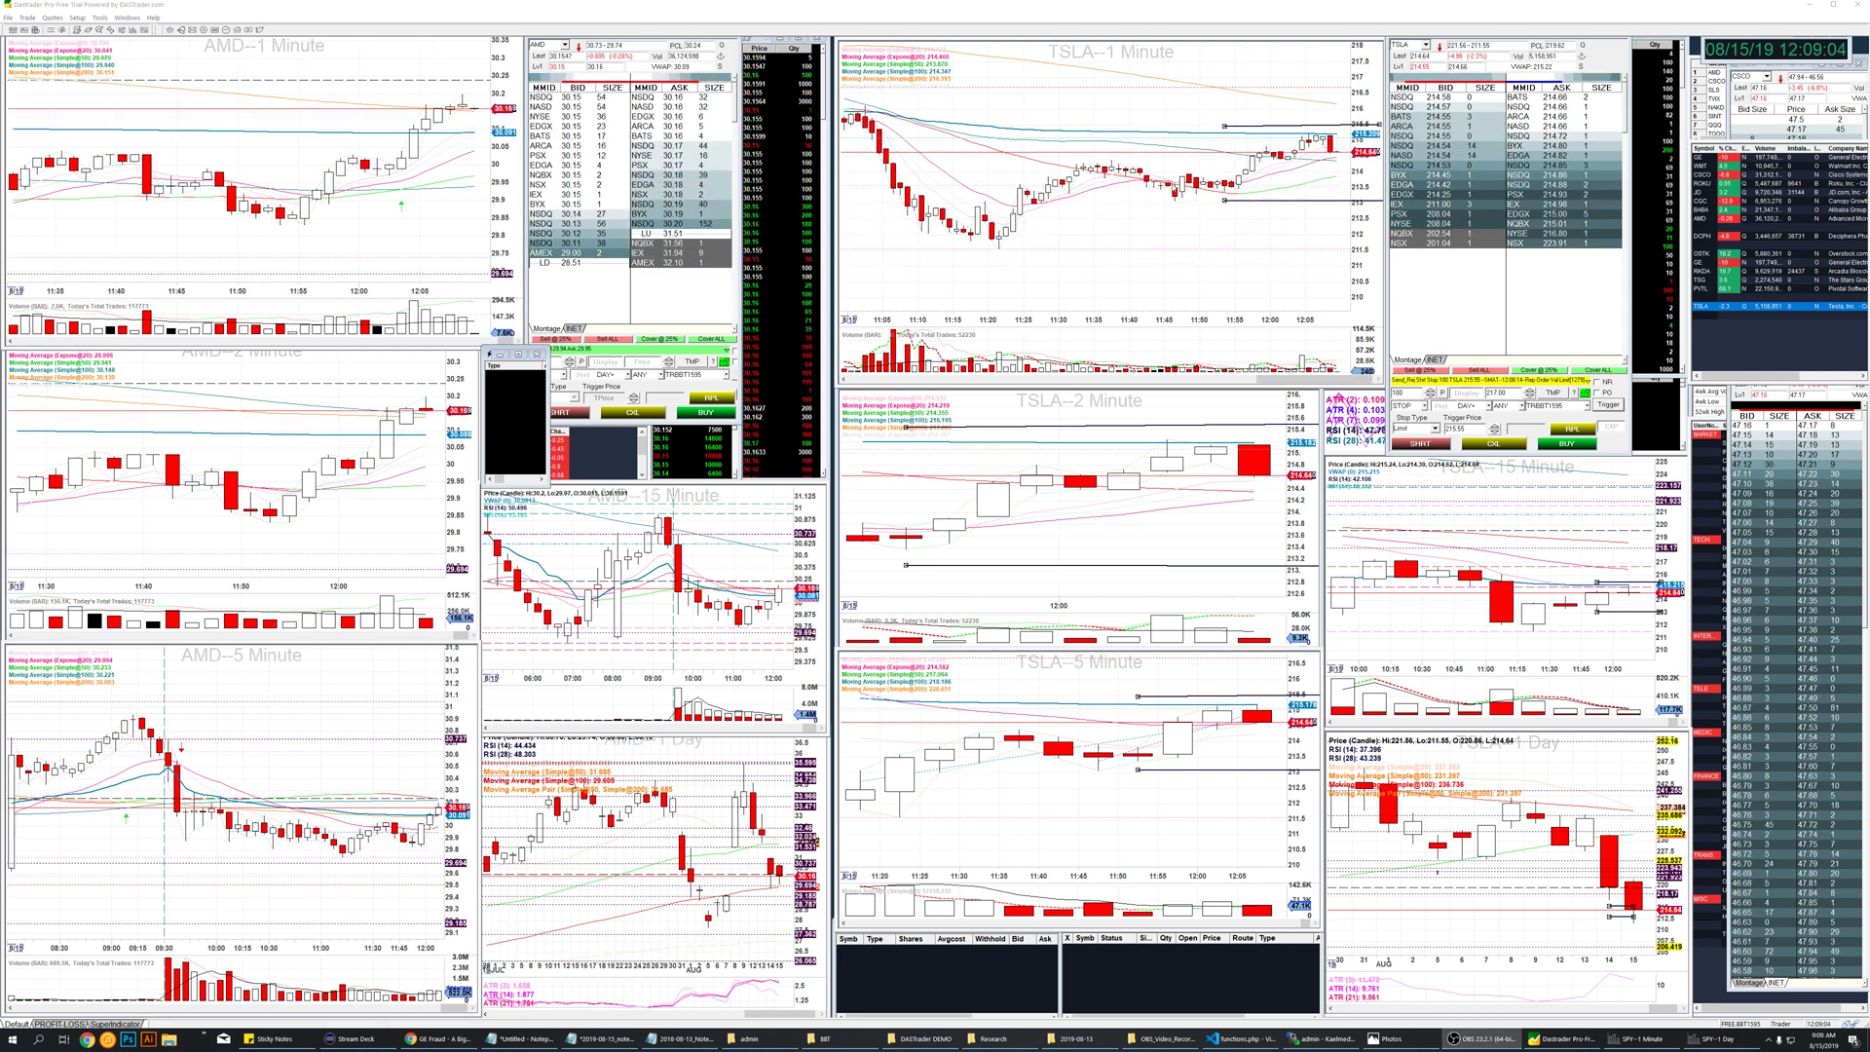
# Load TSLA from the 1-minute chart into the order-entry montage
pyautogui.click(1253, 276)
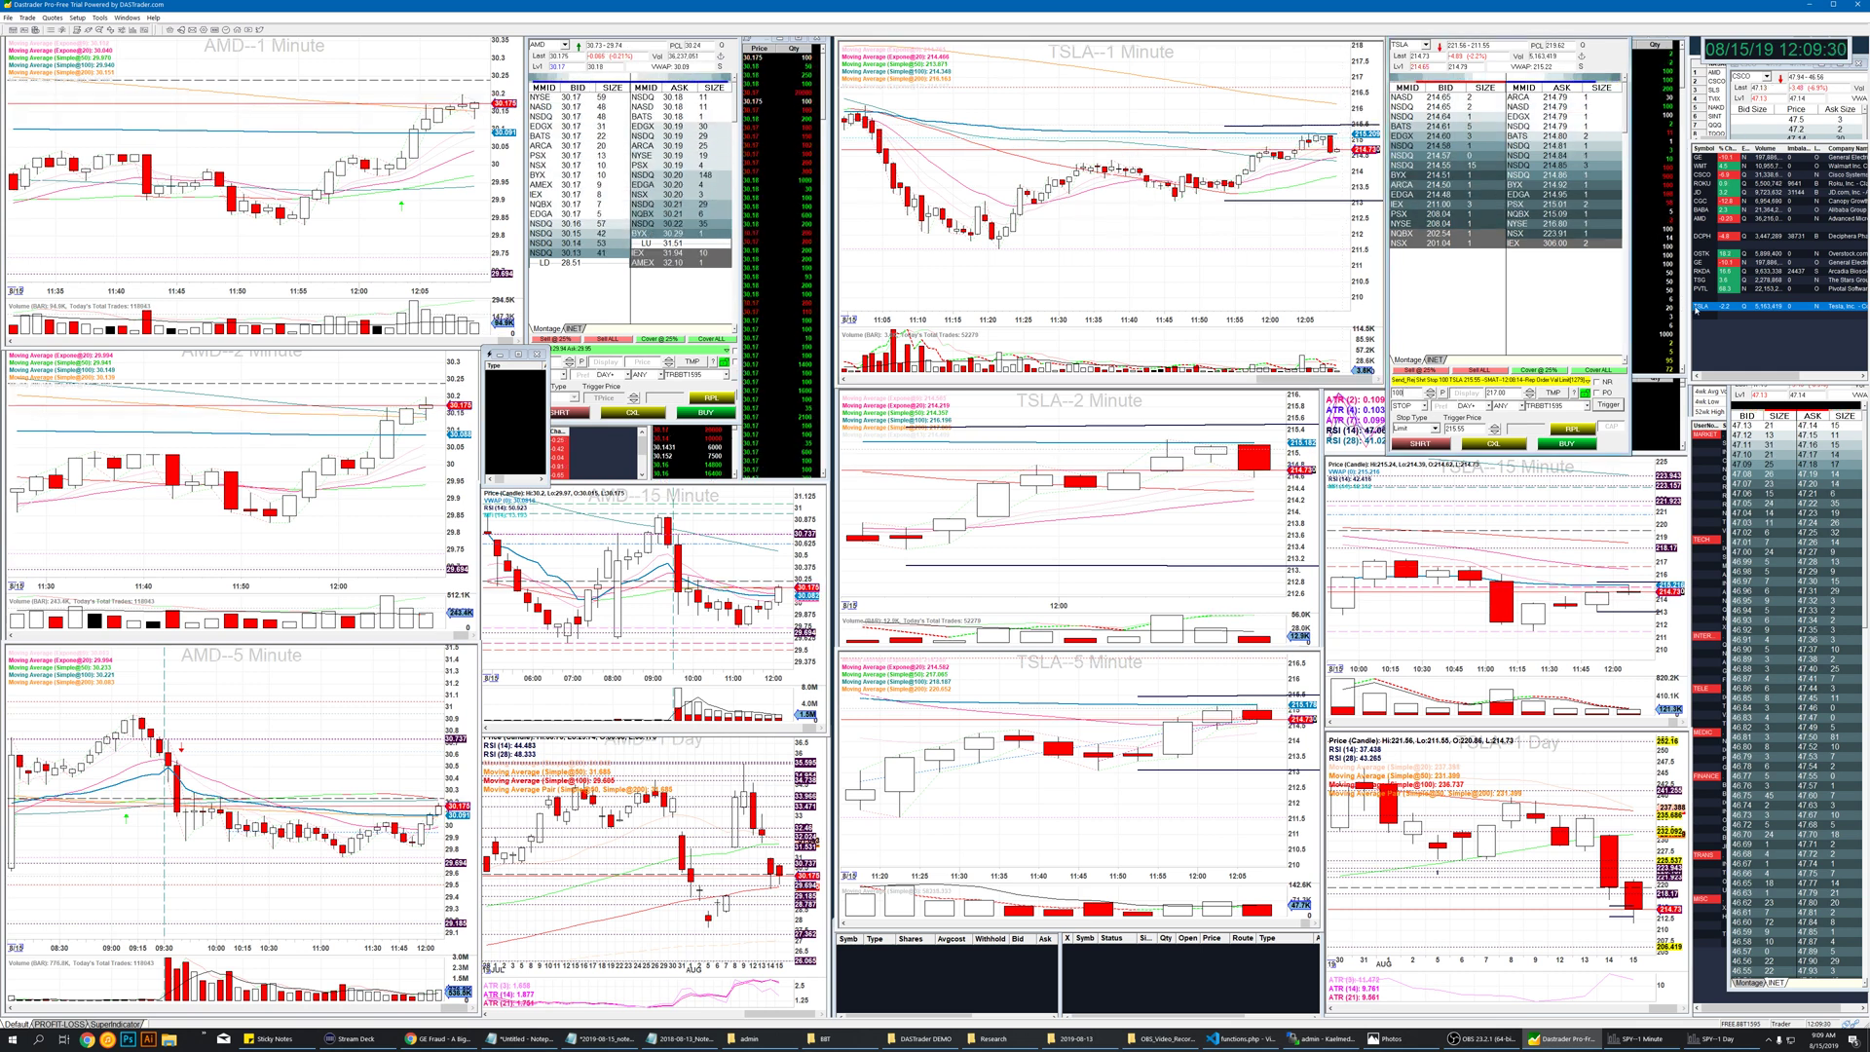
pyautogui.press('F1')
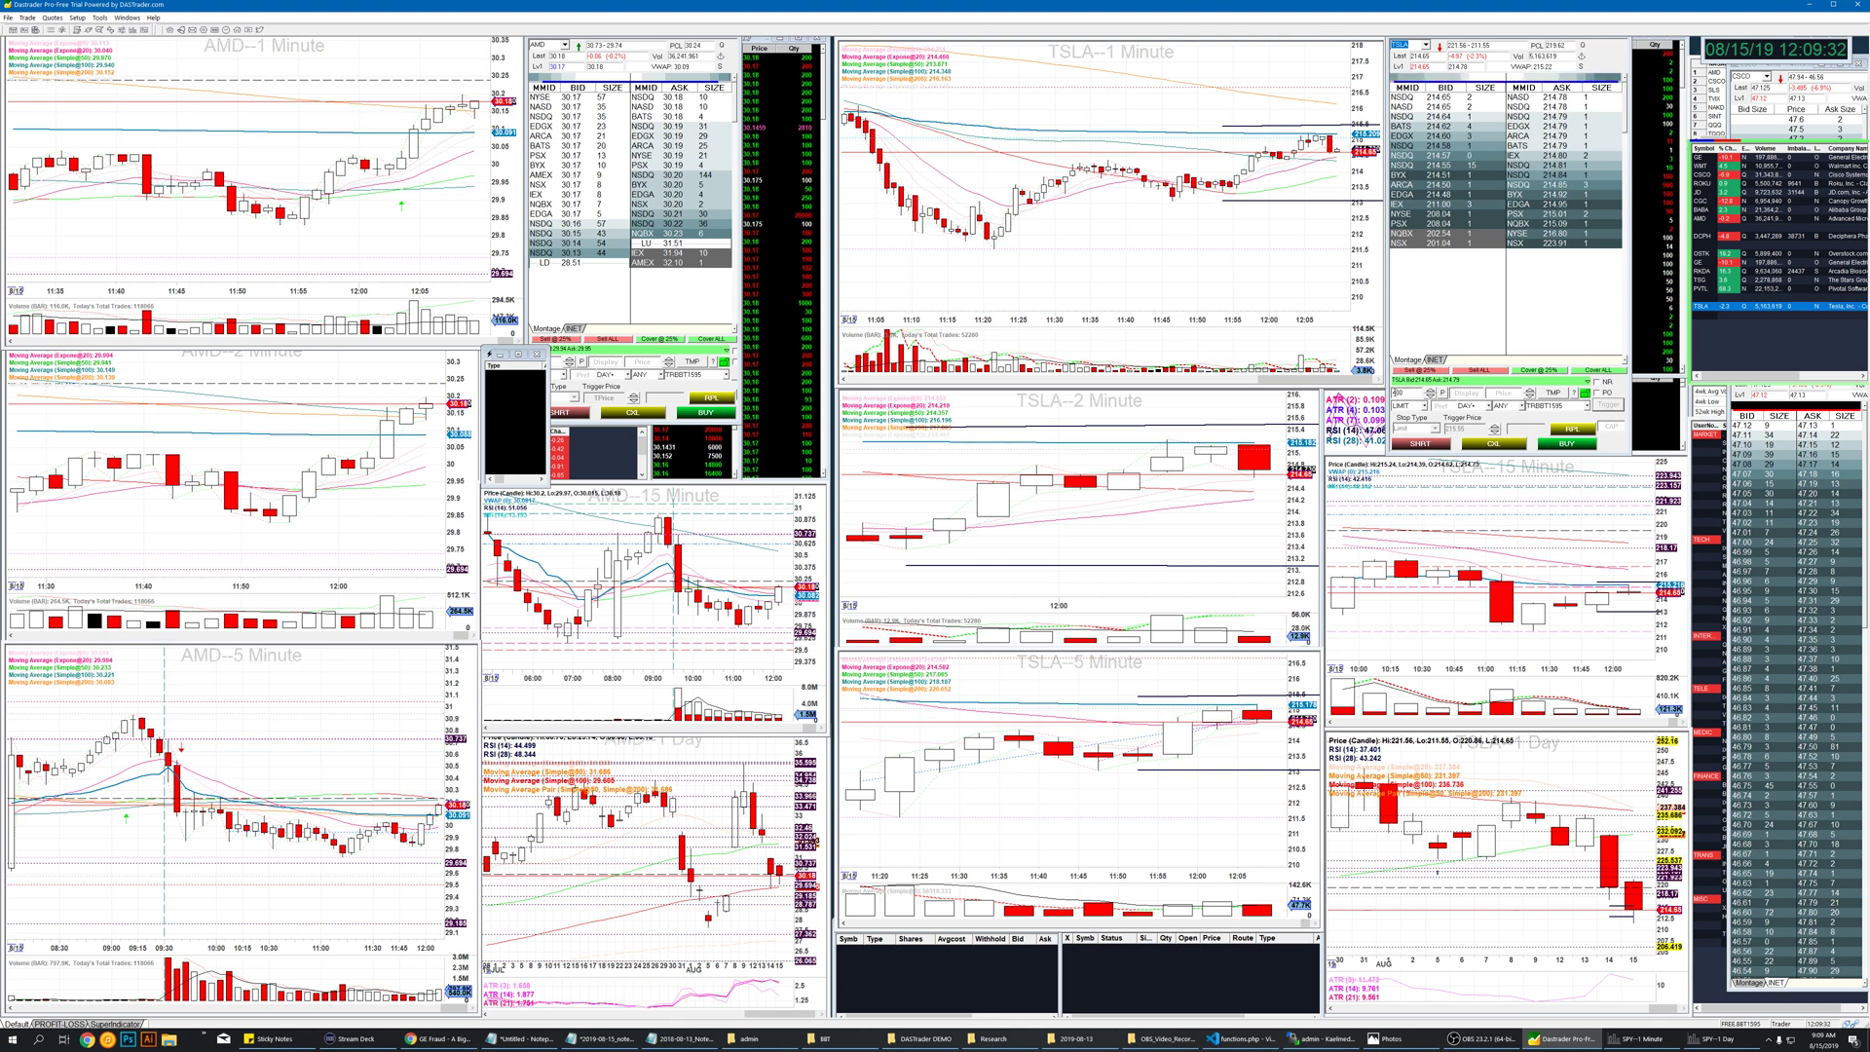
pyautogui.click(1403, 392)
# Set the TSLA order to STOP with a 218 stop price and Limit stop type
pyautogui.click(1424, 406)
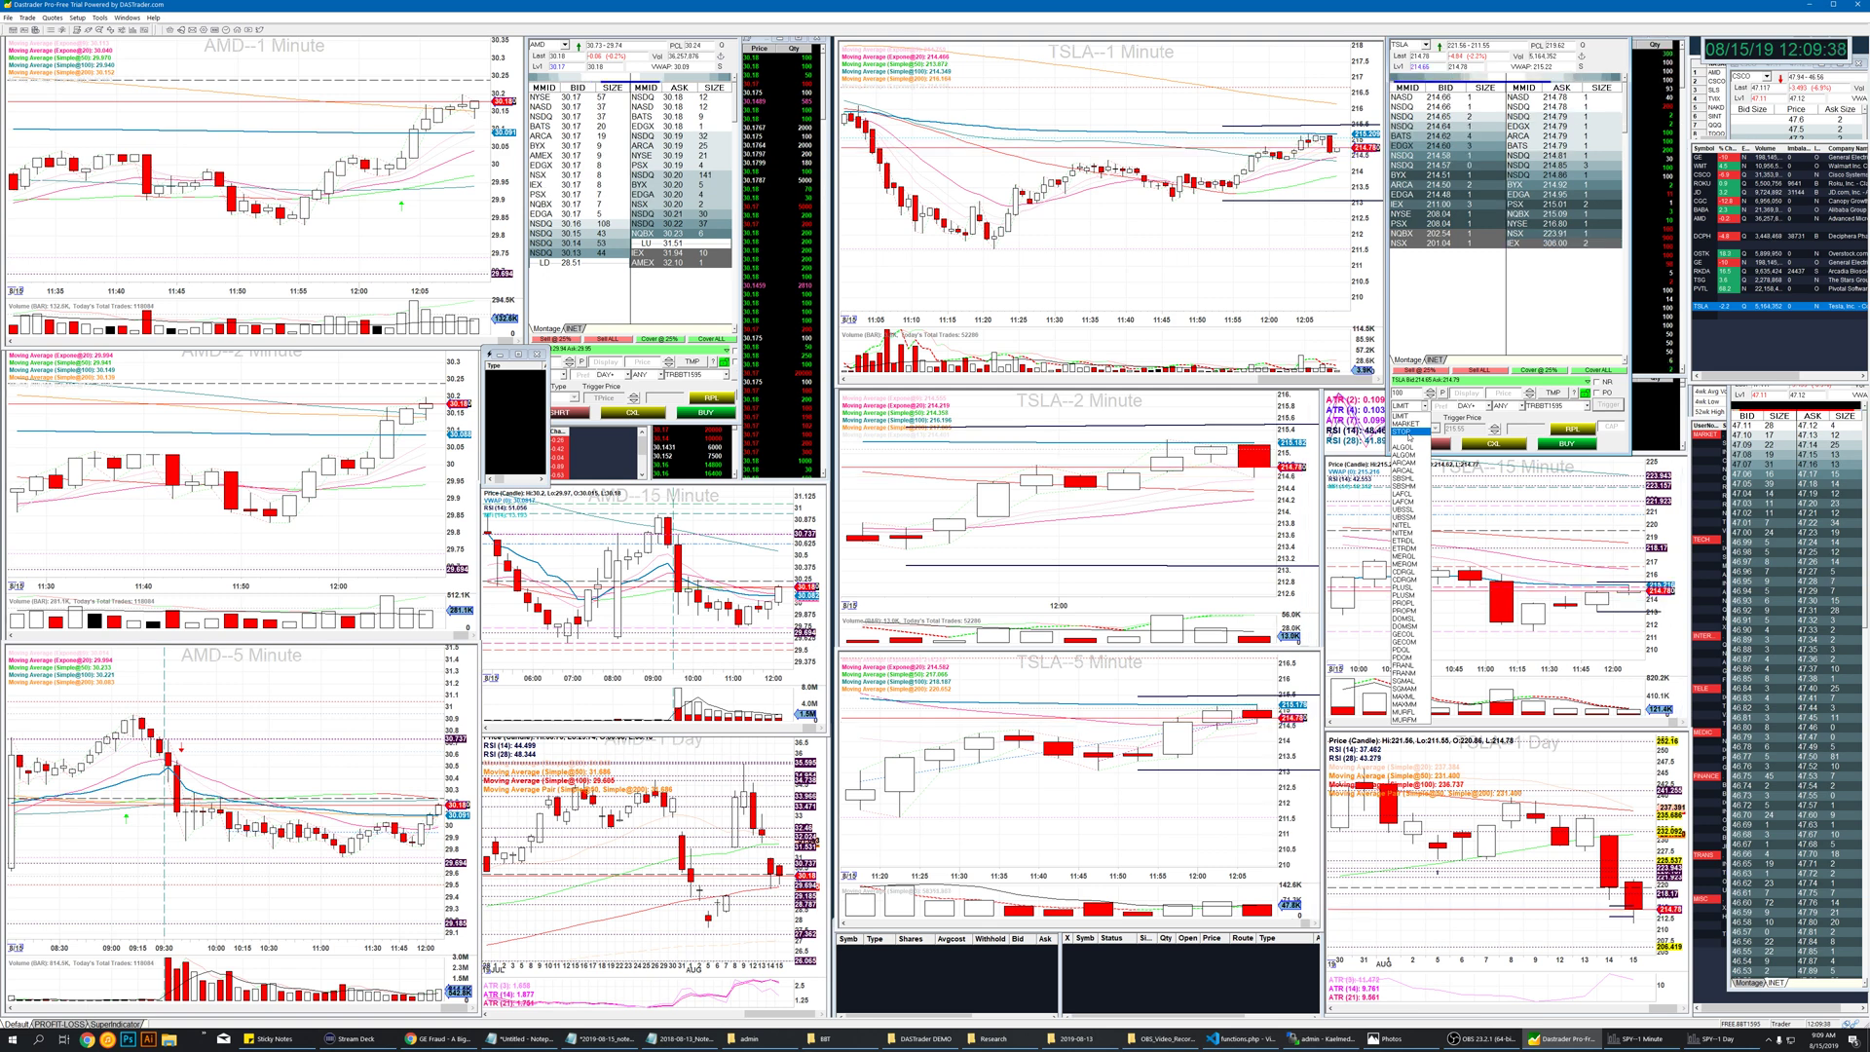
pyautogui.click(1408, 432)
pyautogui.click(1502, 396)
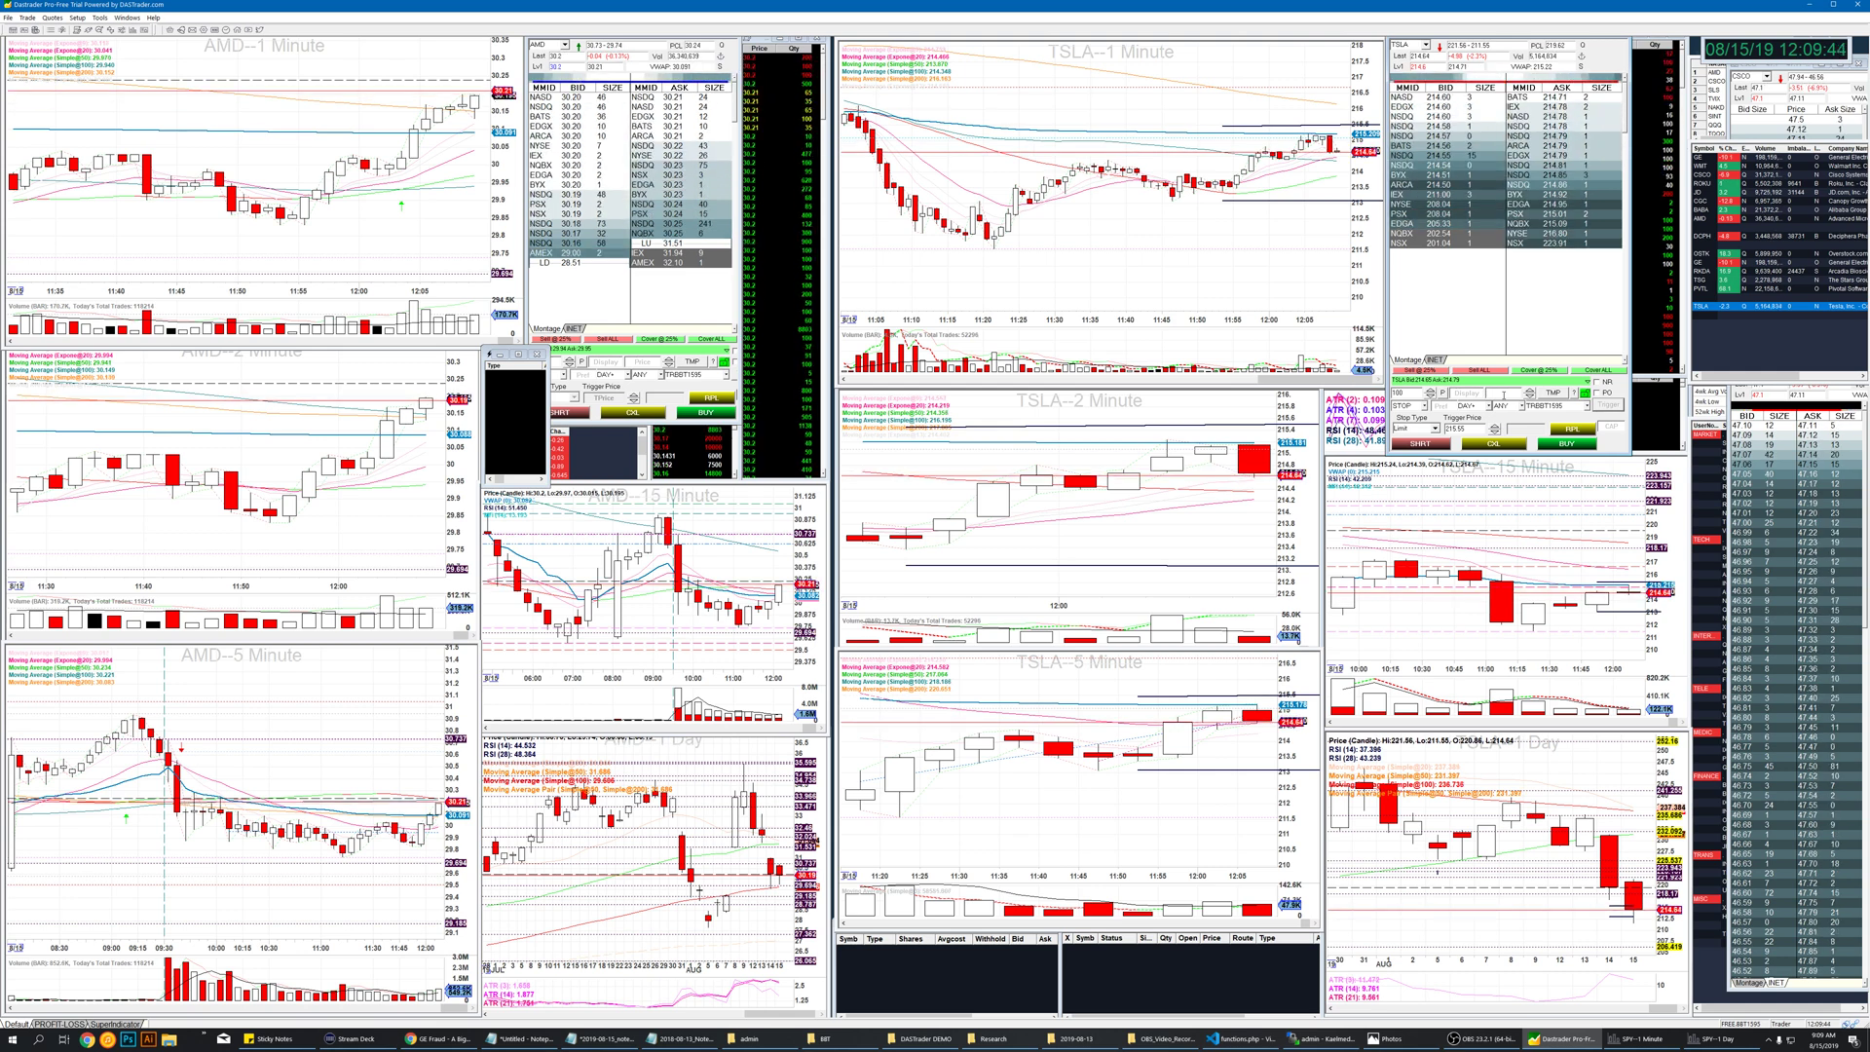
pyautogui.write('218')
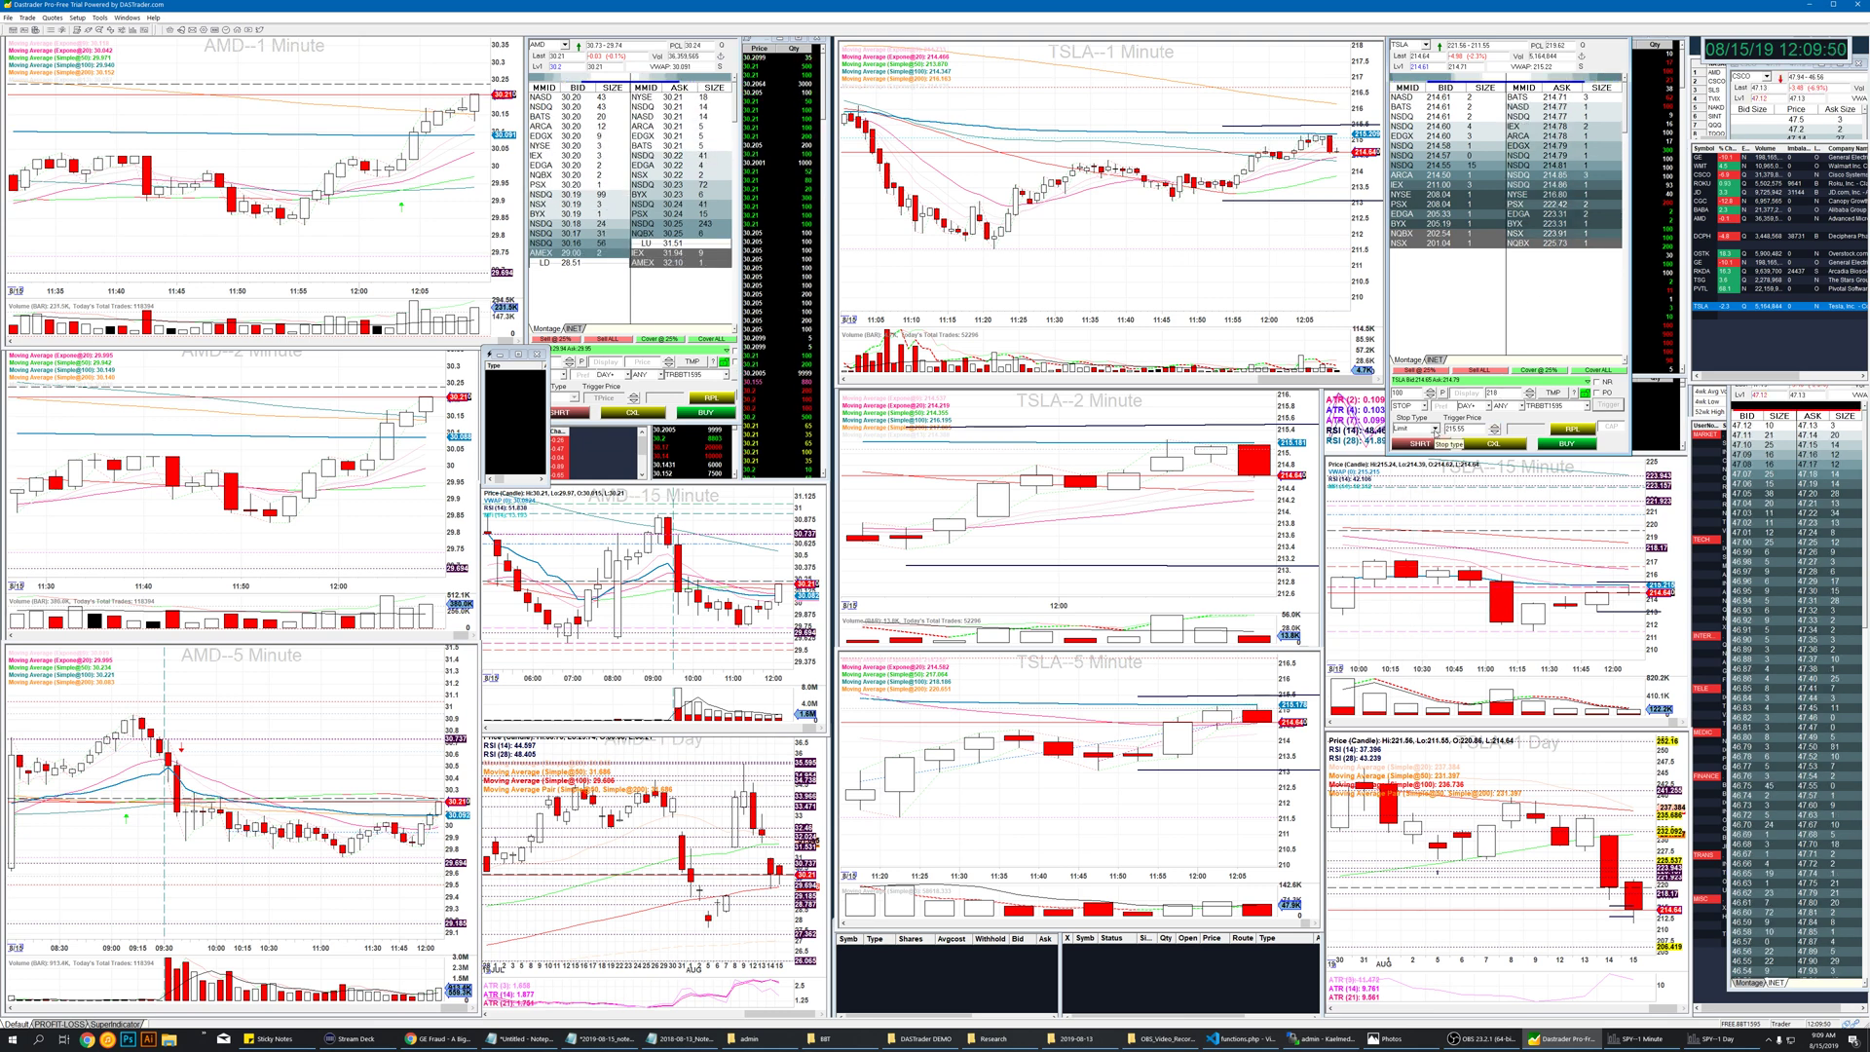
pyautogui.click(1434, 429)
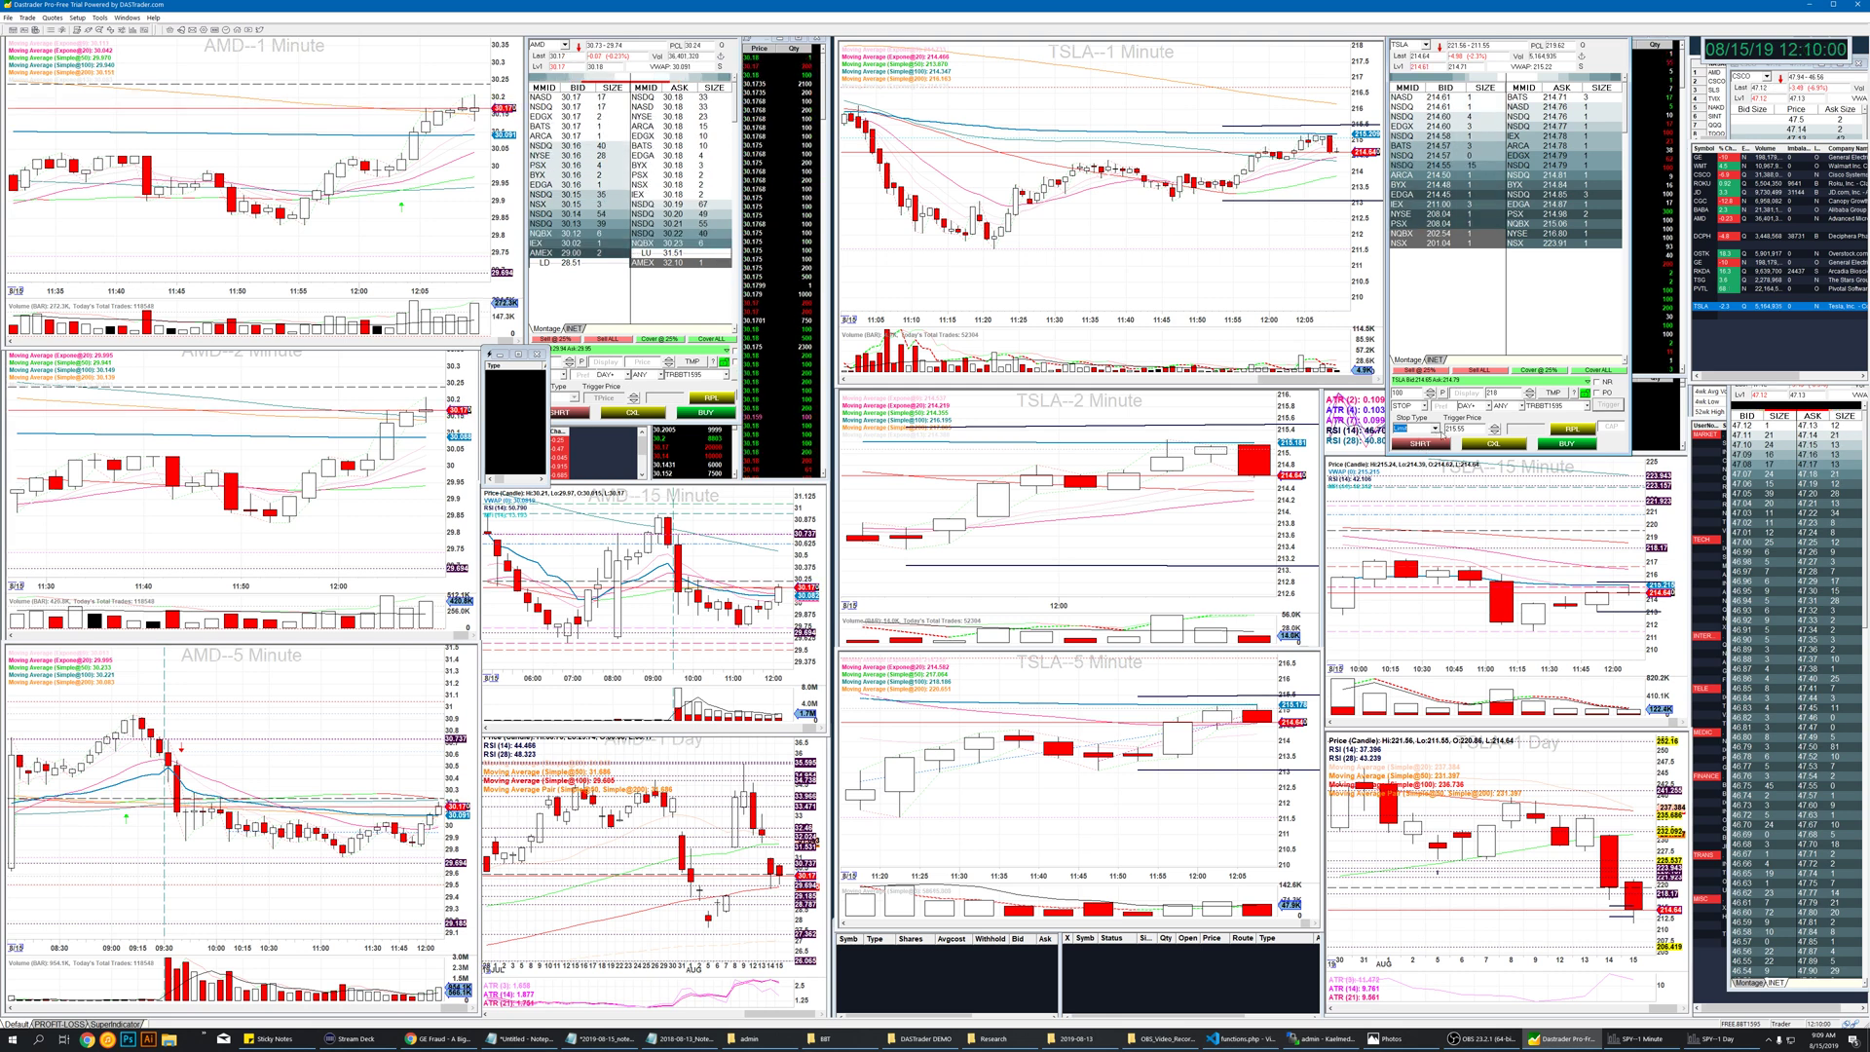
pyautogui.click(1435, 428)
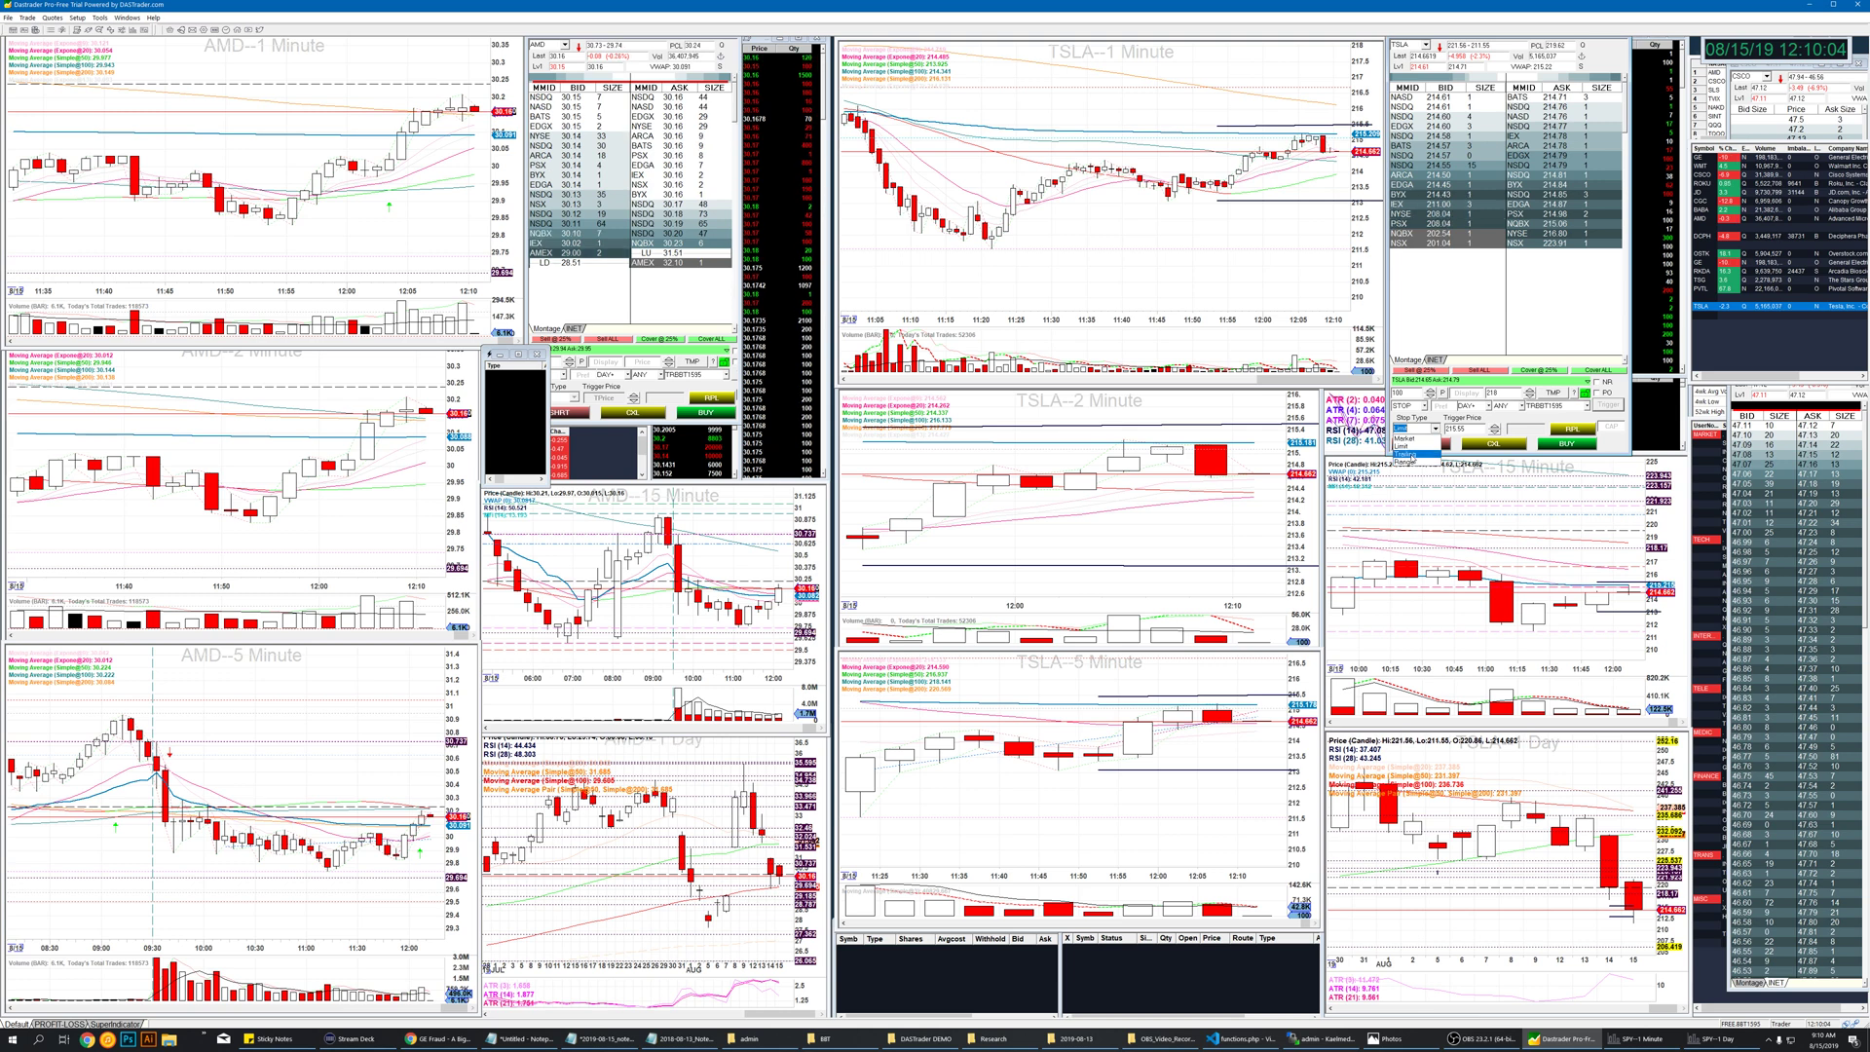
pyautogui.click(1407, 446)
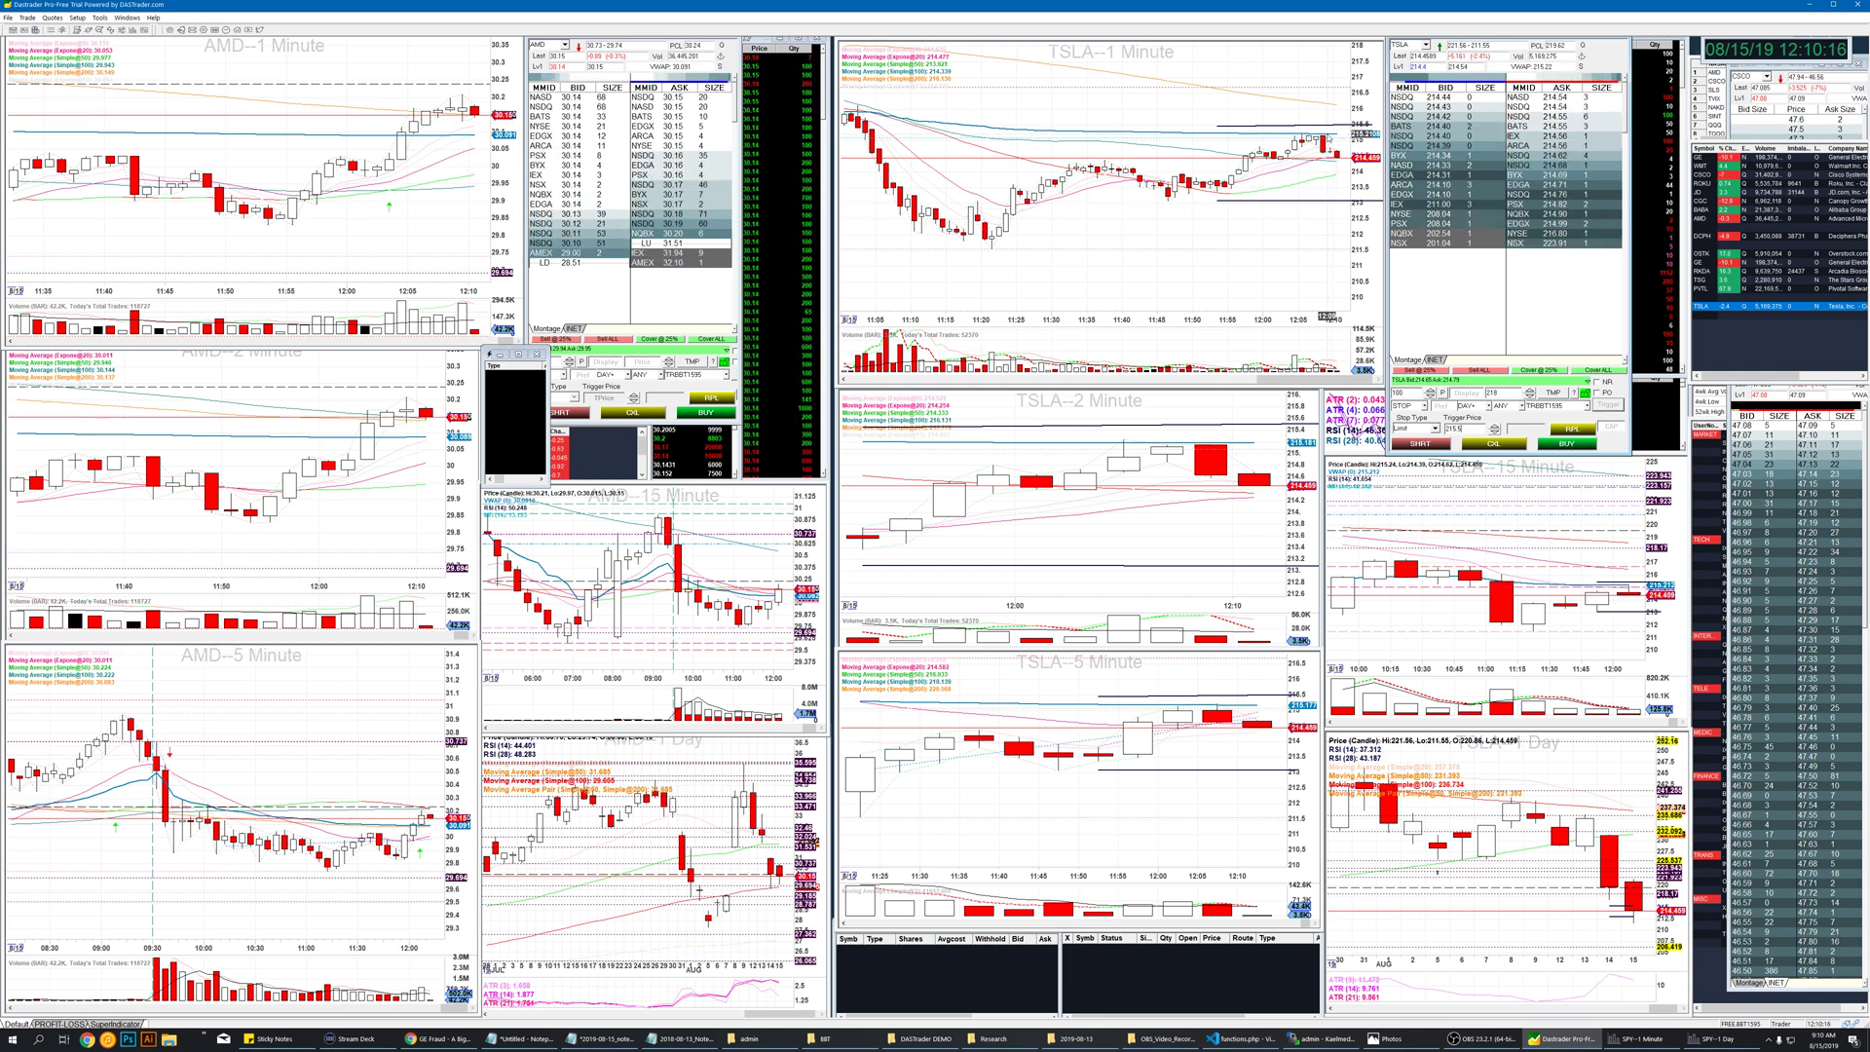
# Send the 100-share TSLA buy stop at 218, then flip the montage to PVTL and back
pyautogui.click(1564, 444)
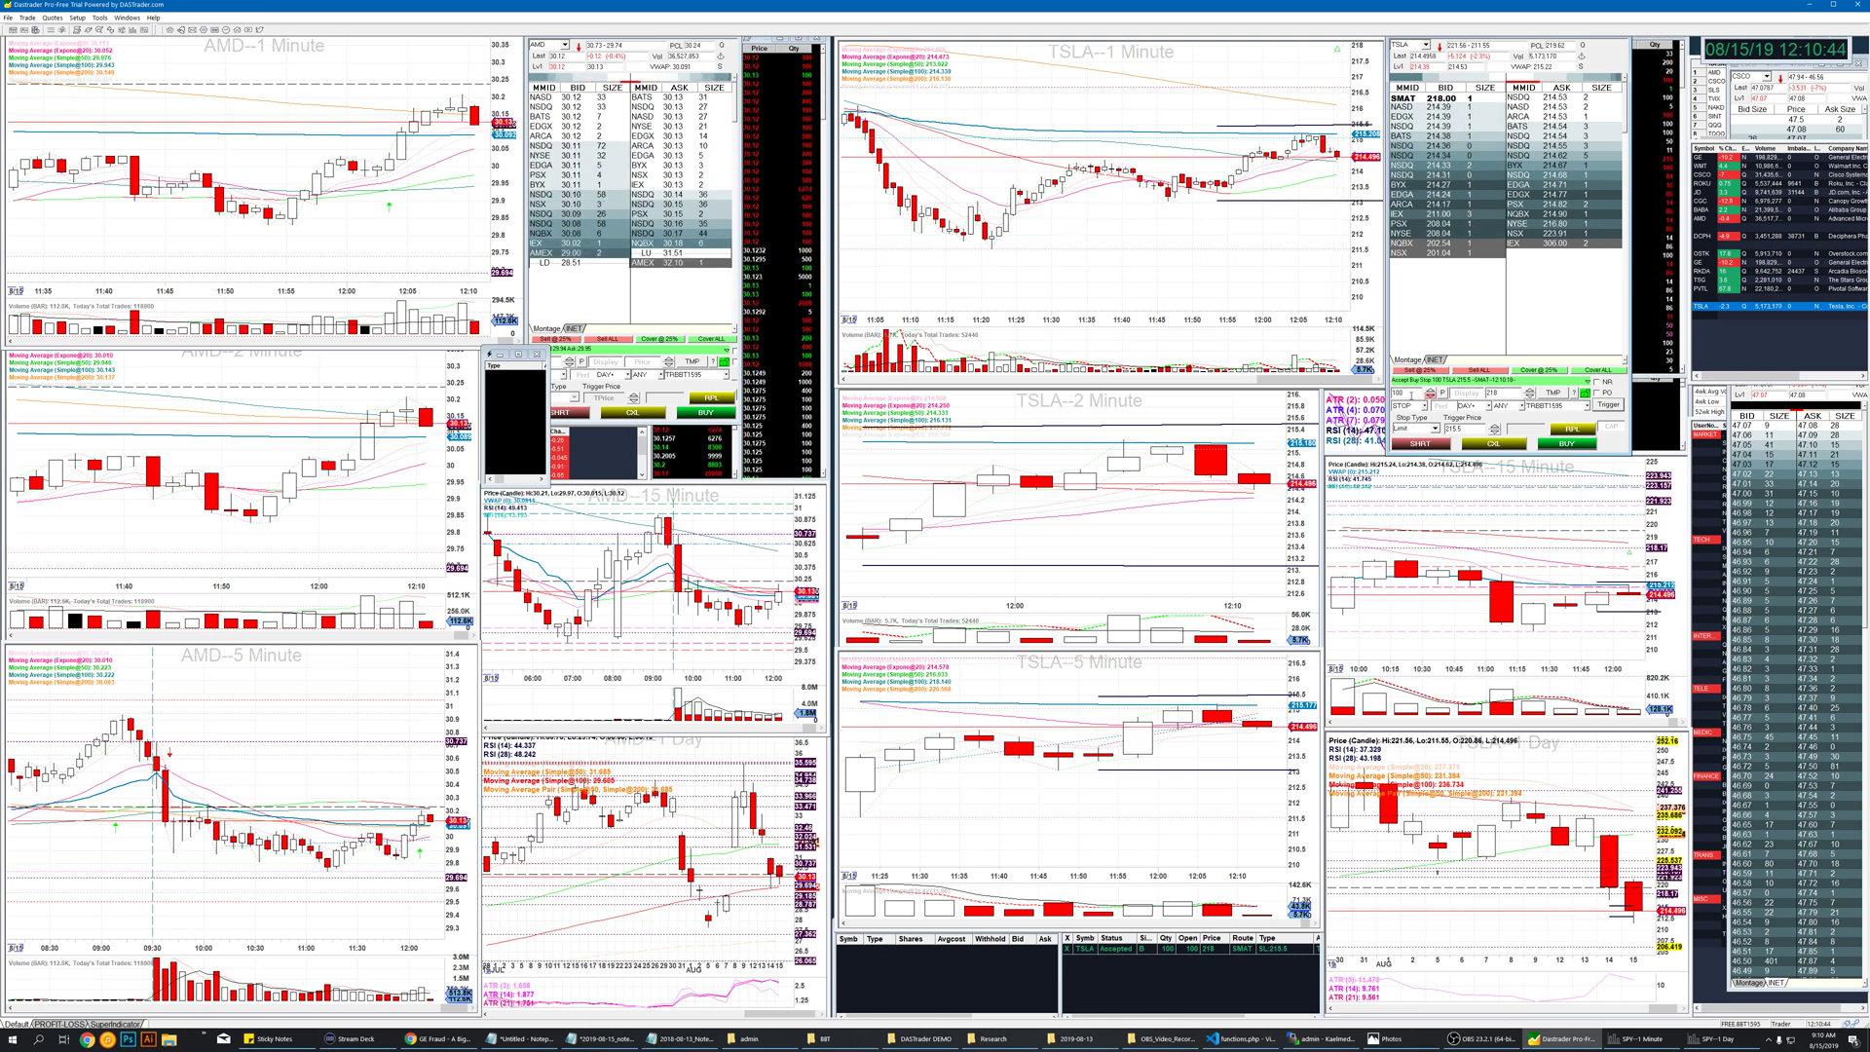
pyautogui.click(1703, 290)
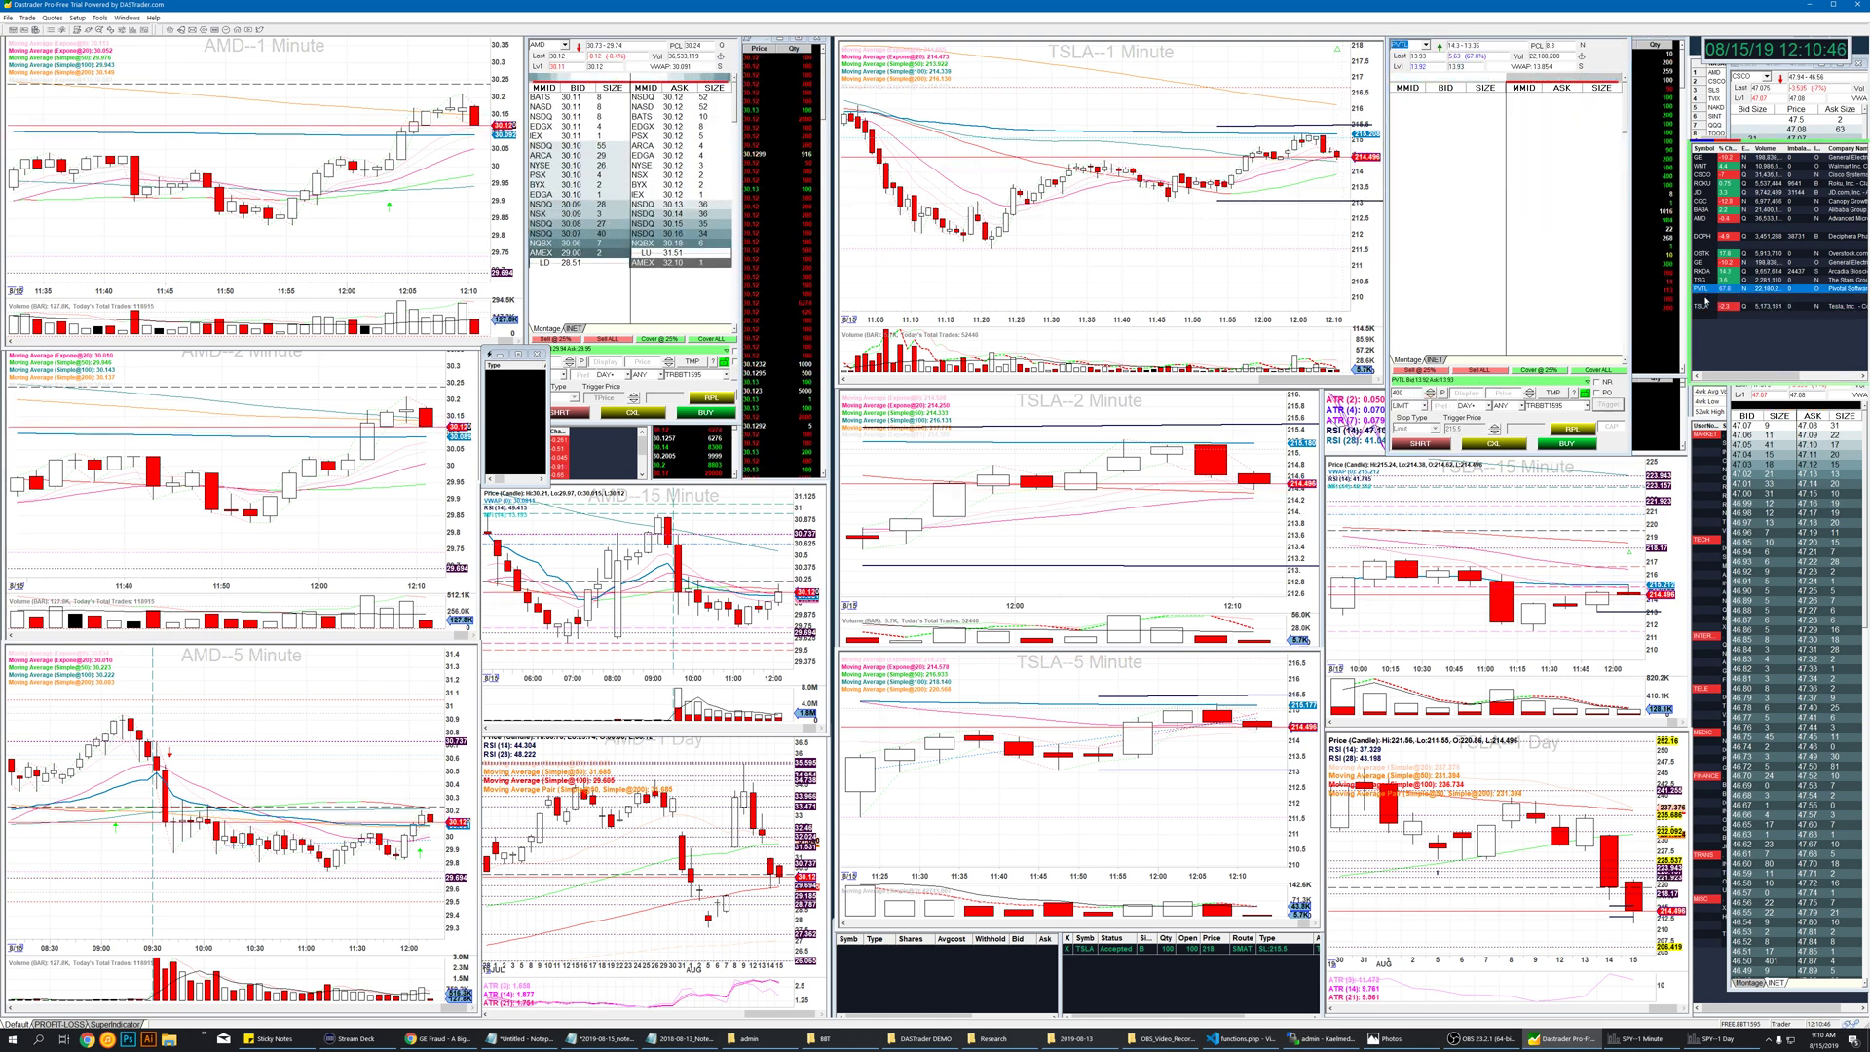
pyautogui.click(1705, 304)
pyautogui.scroll(-3, 1395, 393)
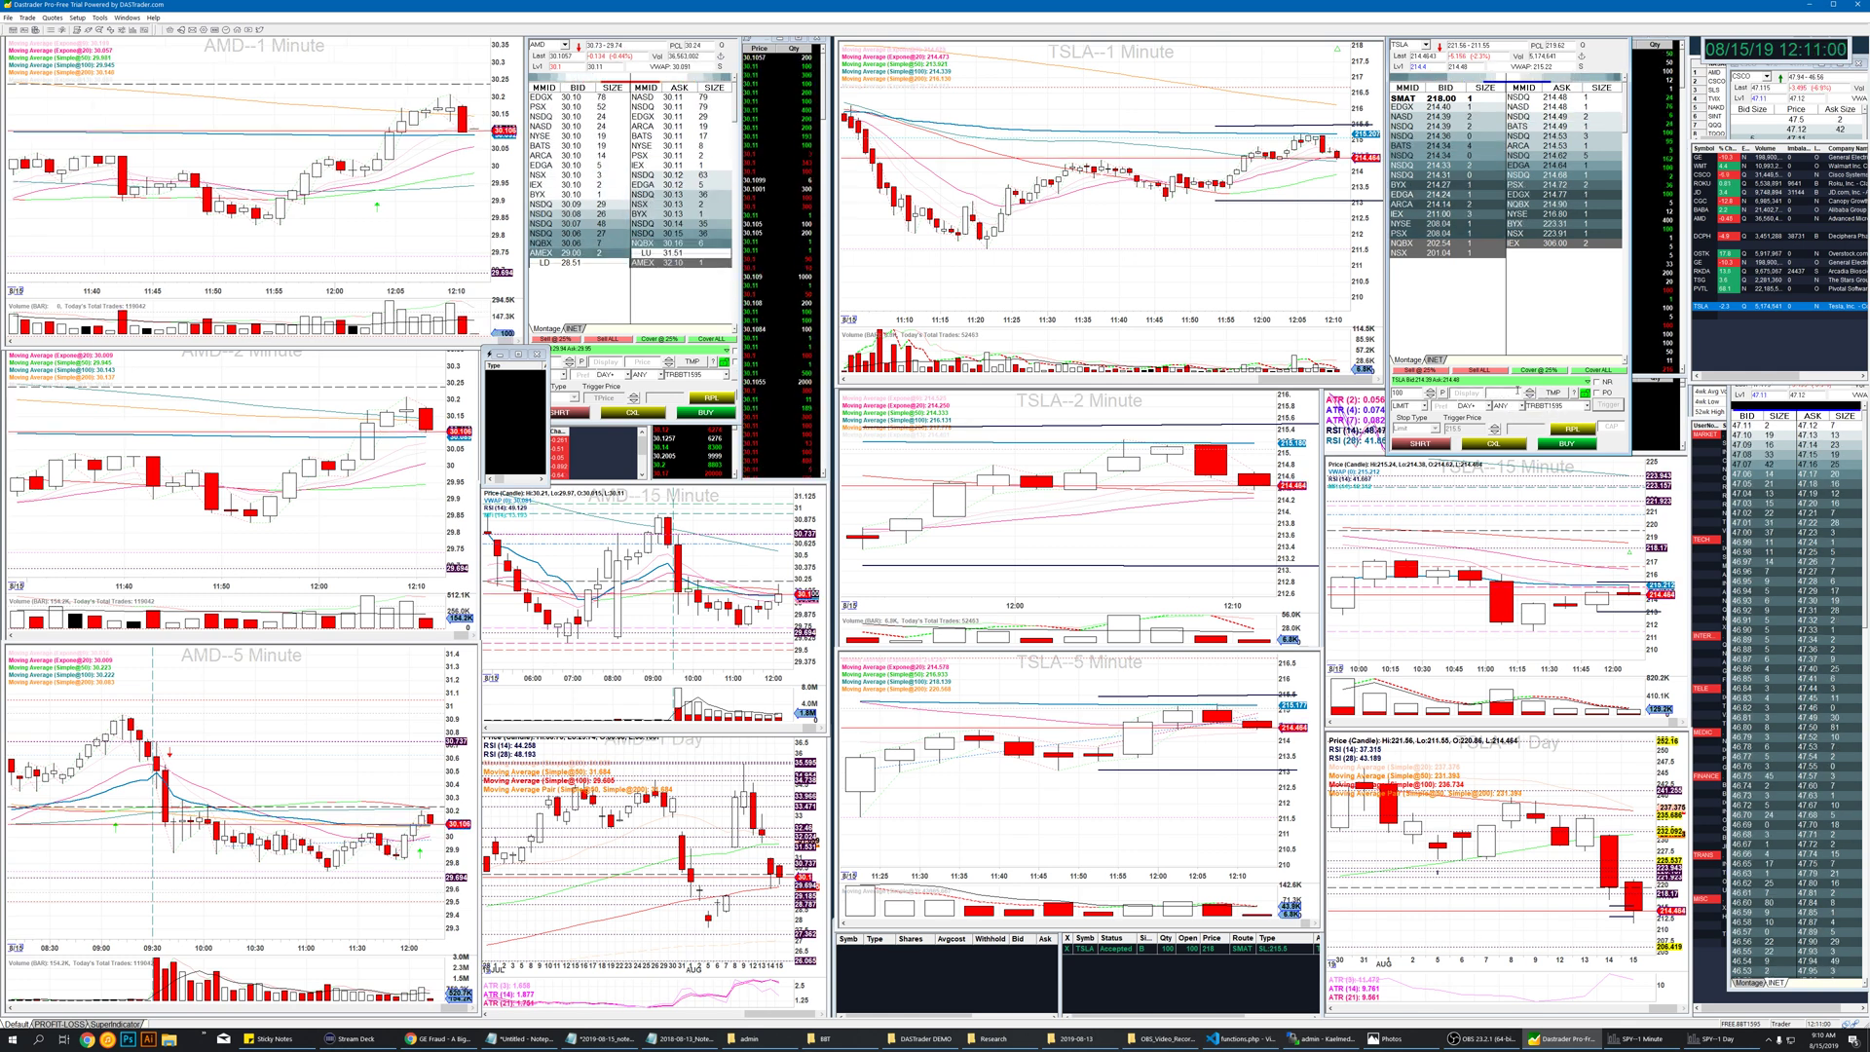
# Send a TSLA short STOP order at 211.00 with Limit stop type
pyautogui.click(1510, 392)
pyautogui.write('21')
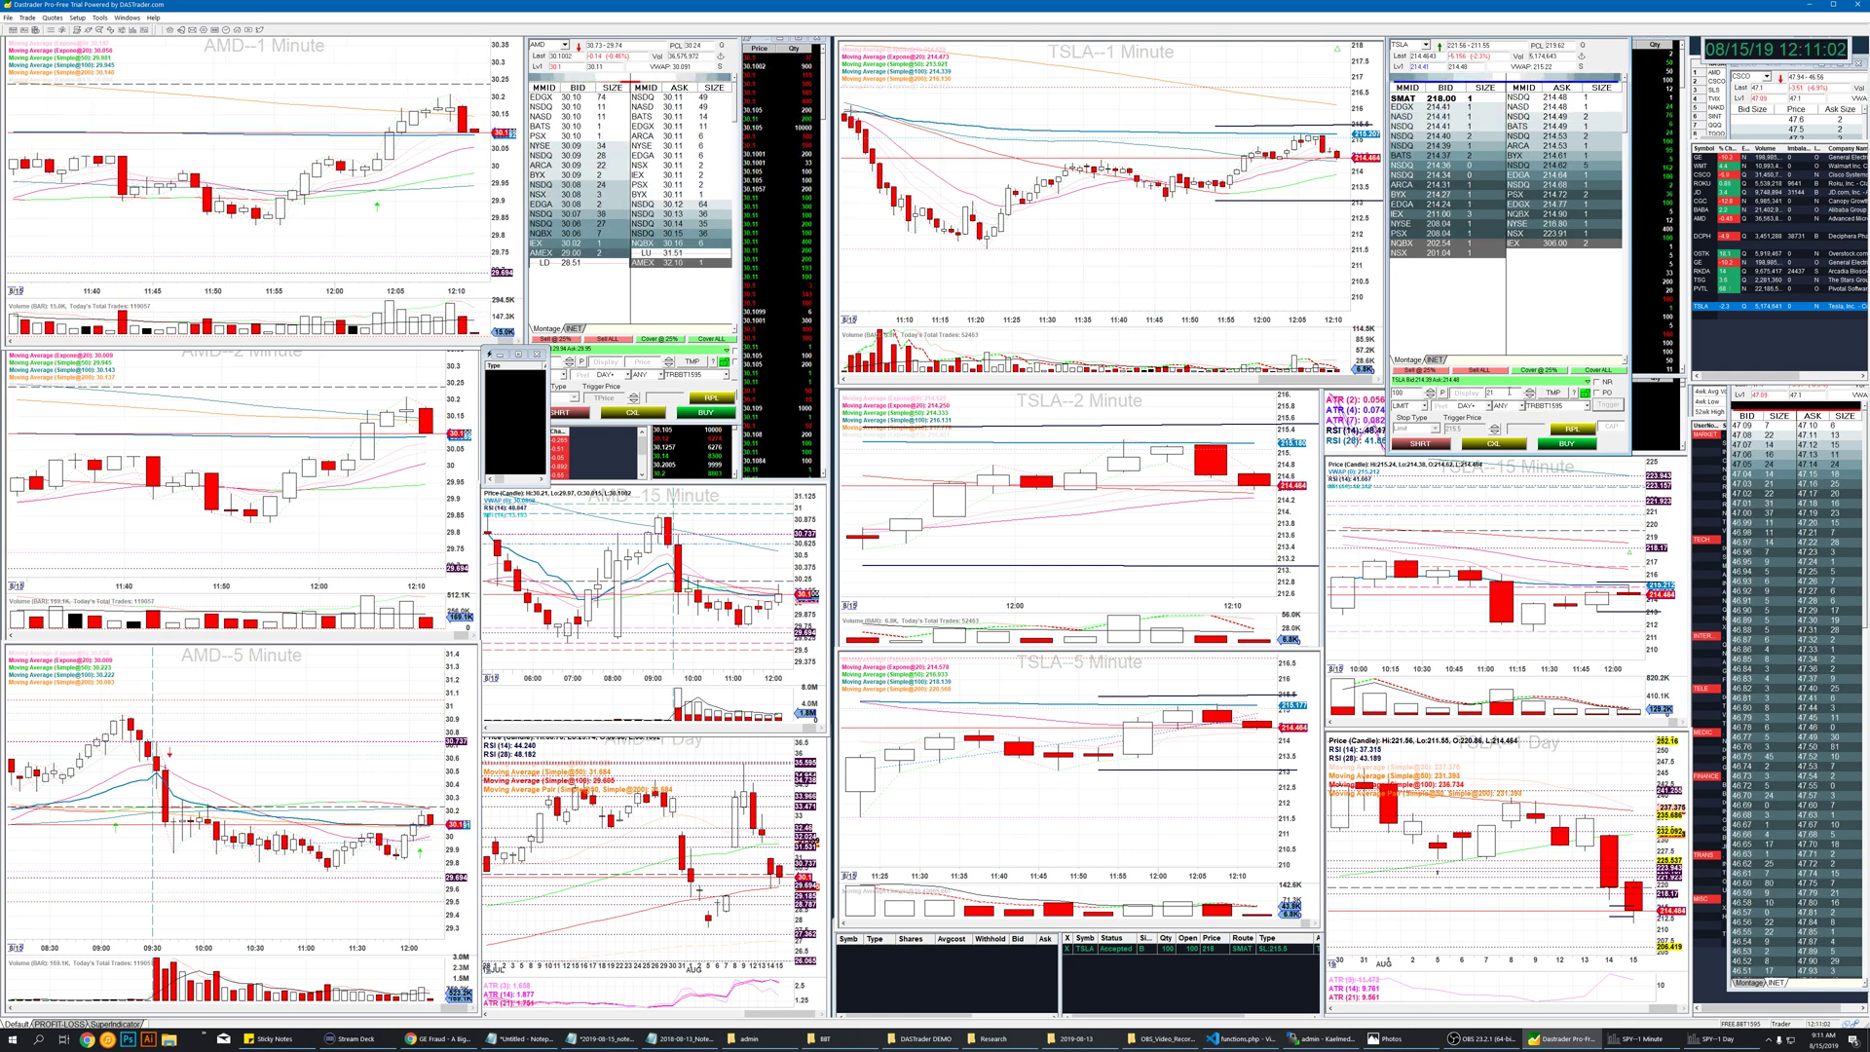
pyautogui.write('1.00')
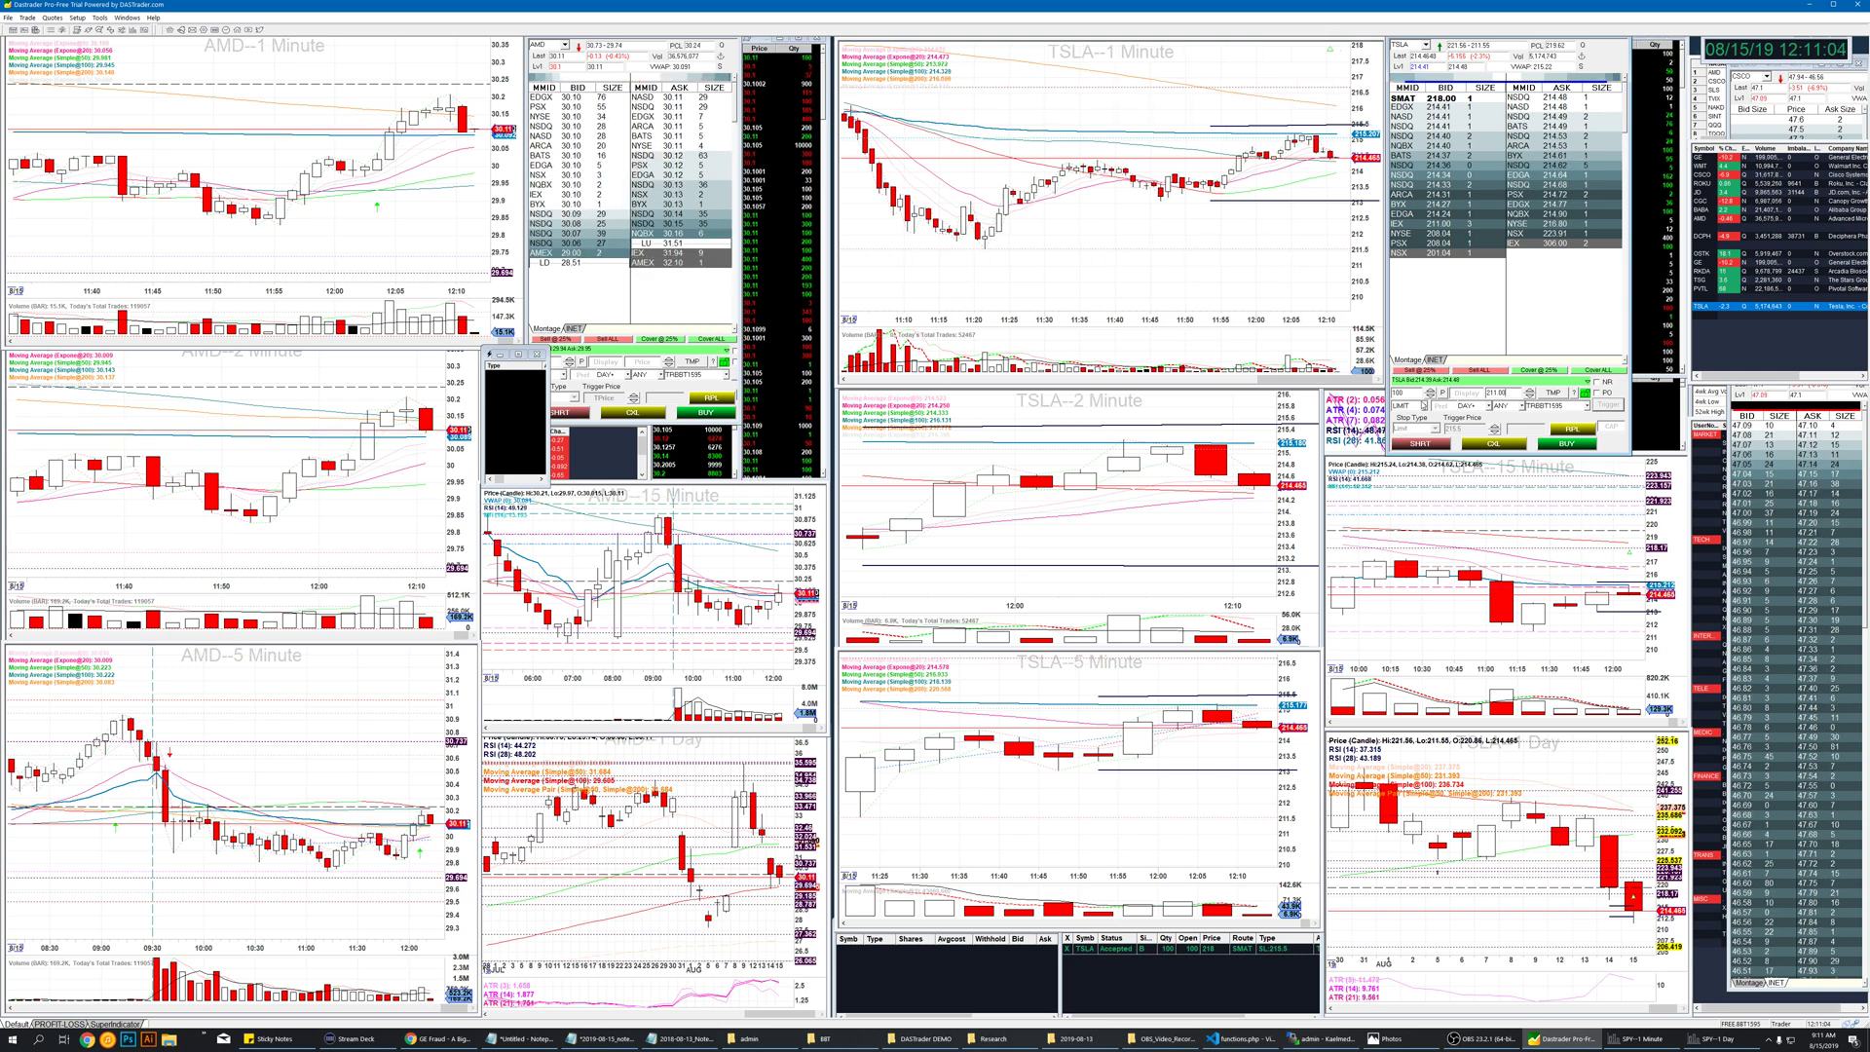
pyautogui.click(1420, 405)
pyautogui.click(1437, 434)
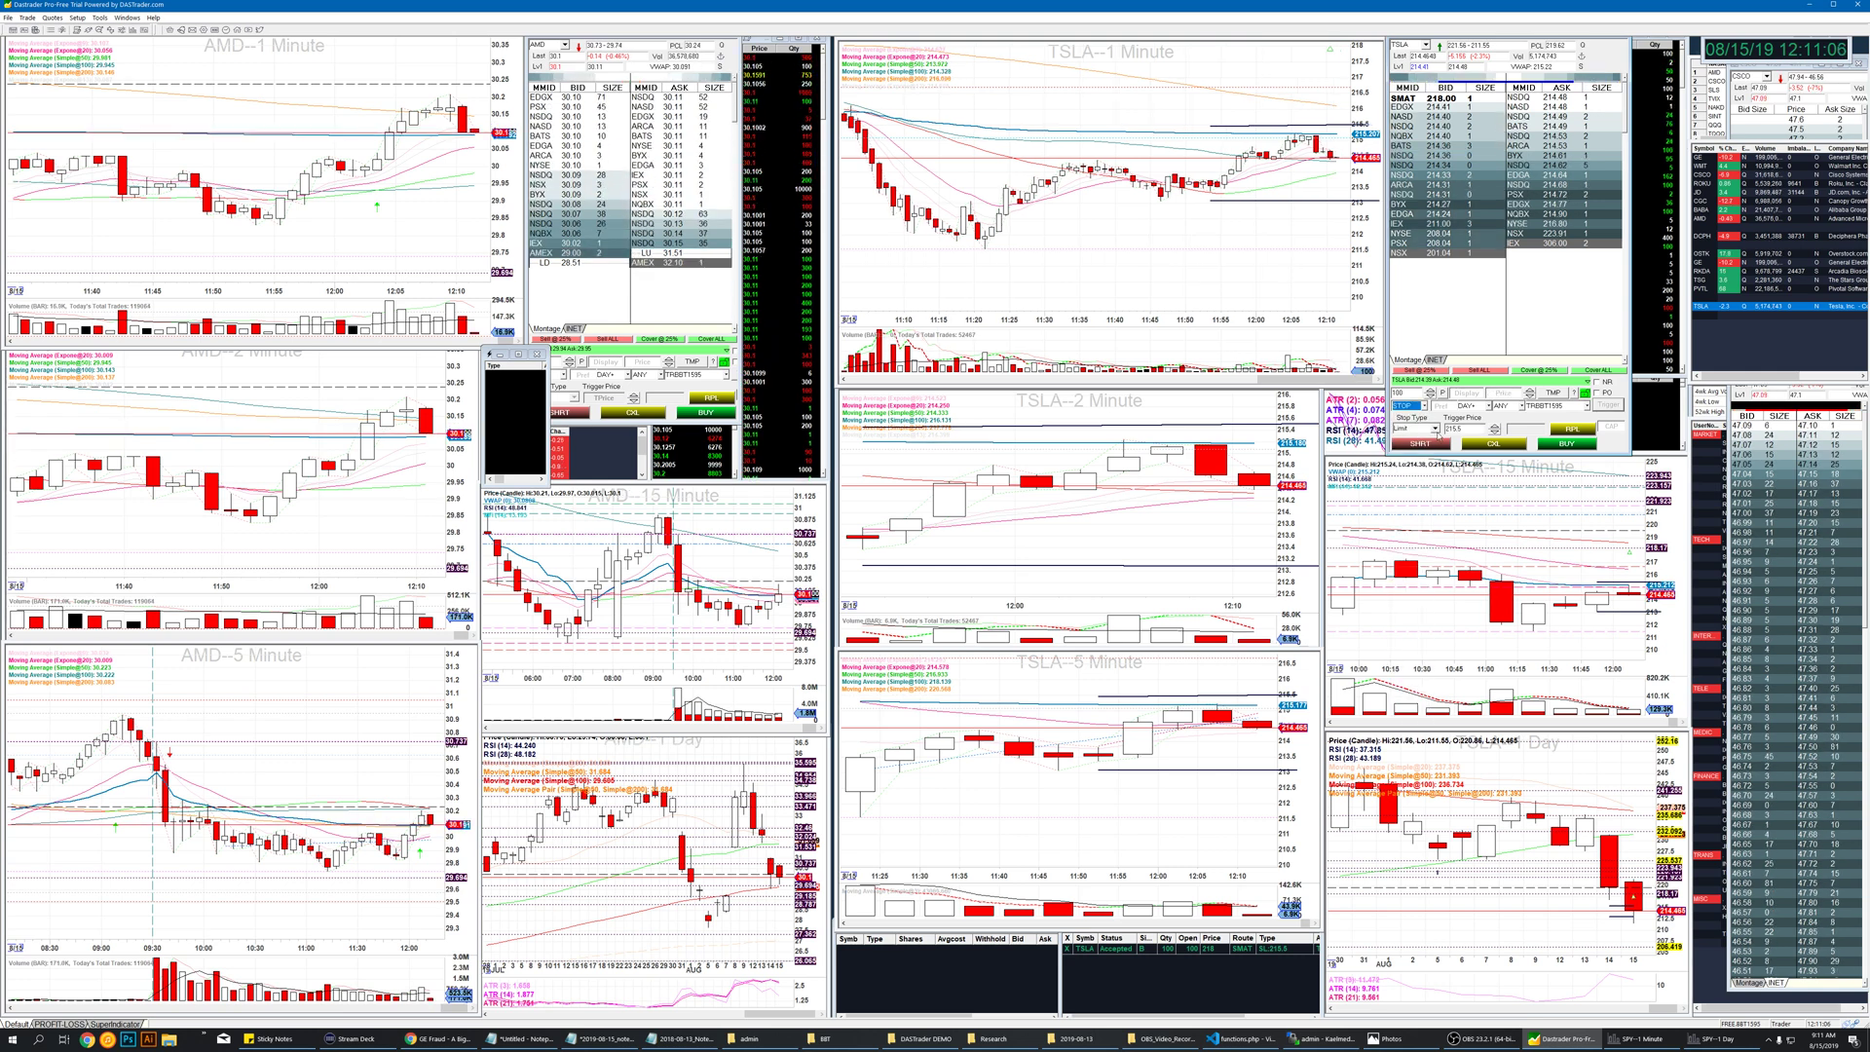
pyautogui.click(1400, 445)
pyautogui.click(1502, 393)
pyautogui.write('21')
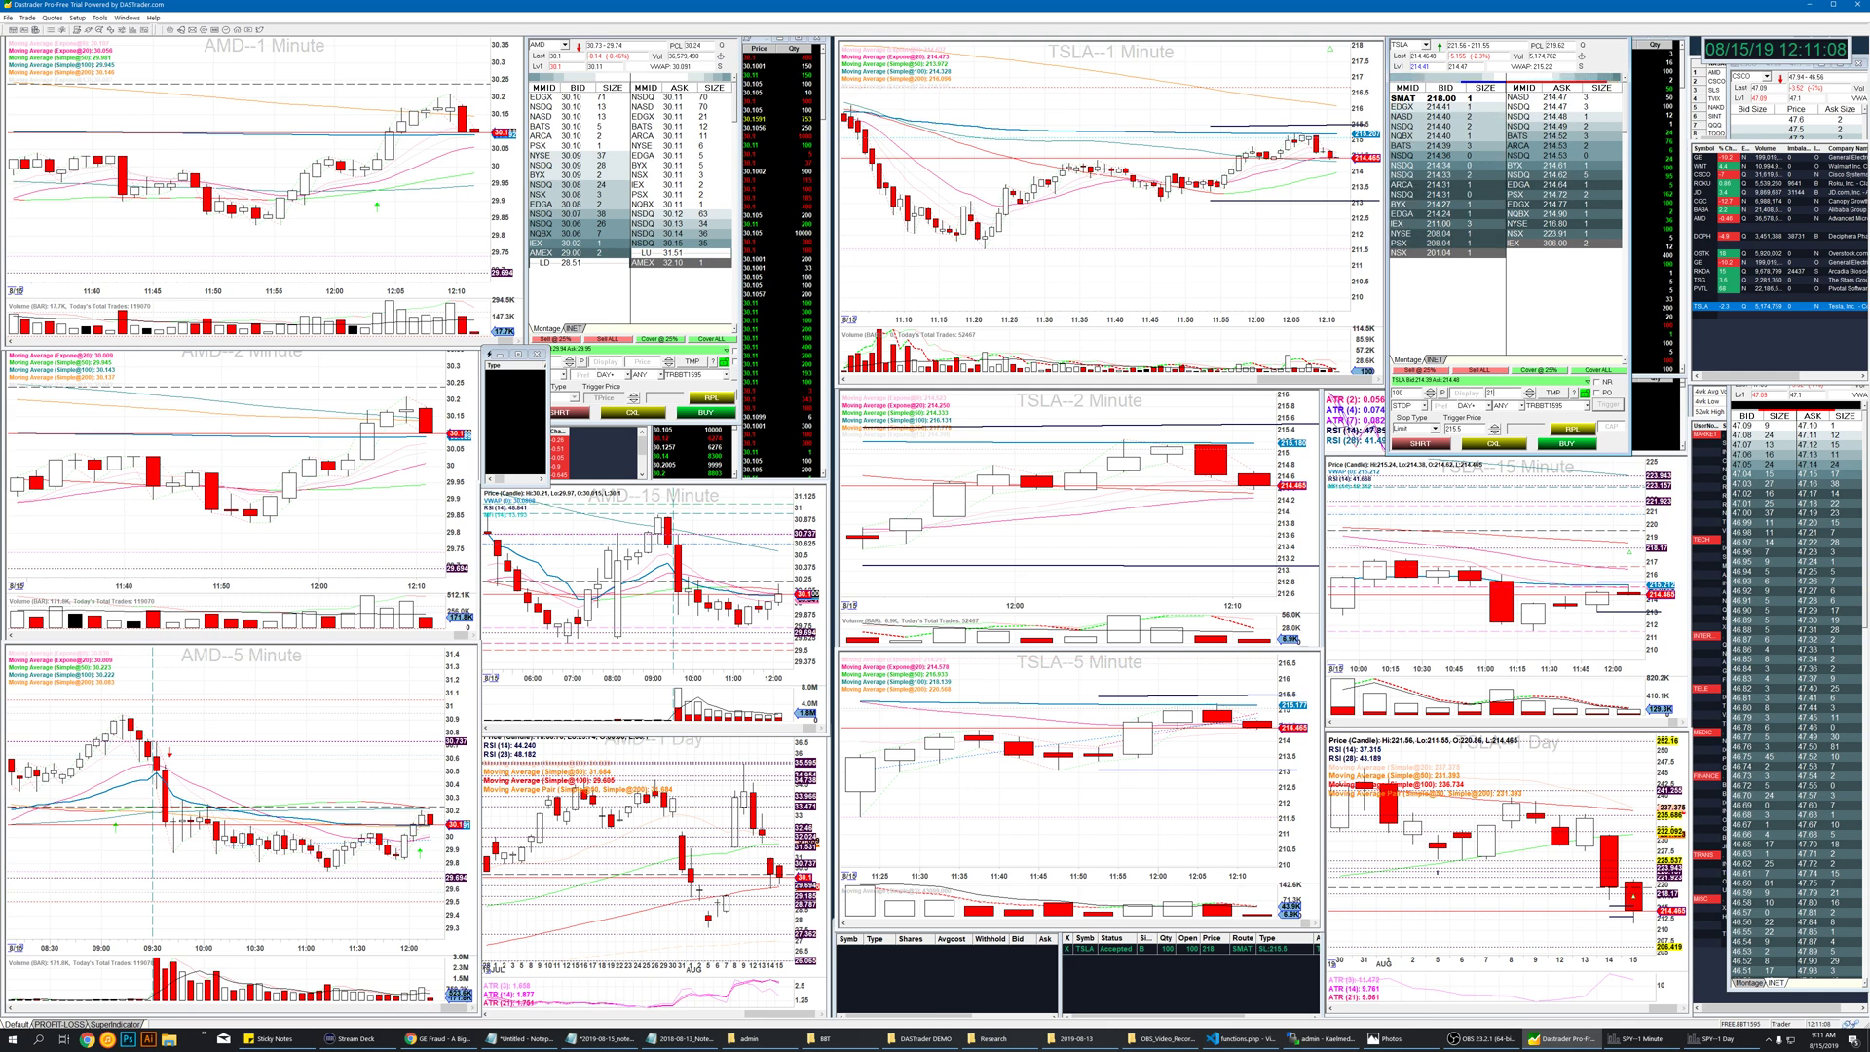
pyautogui.write('1.00')
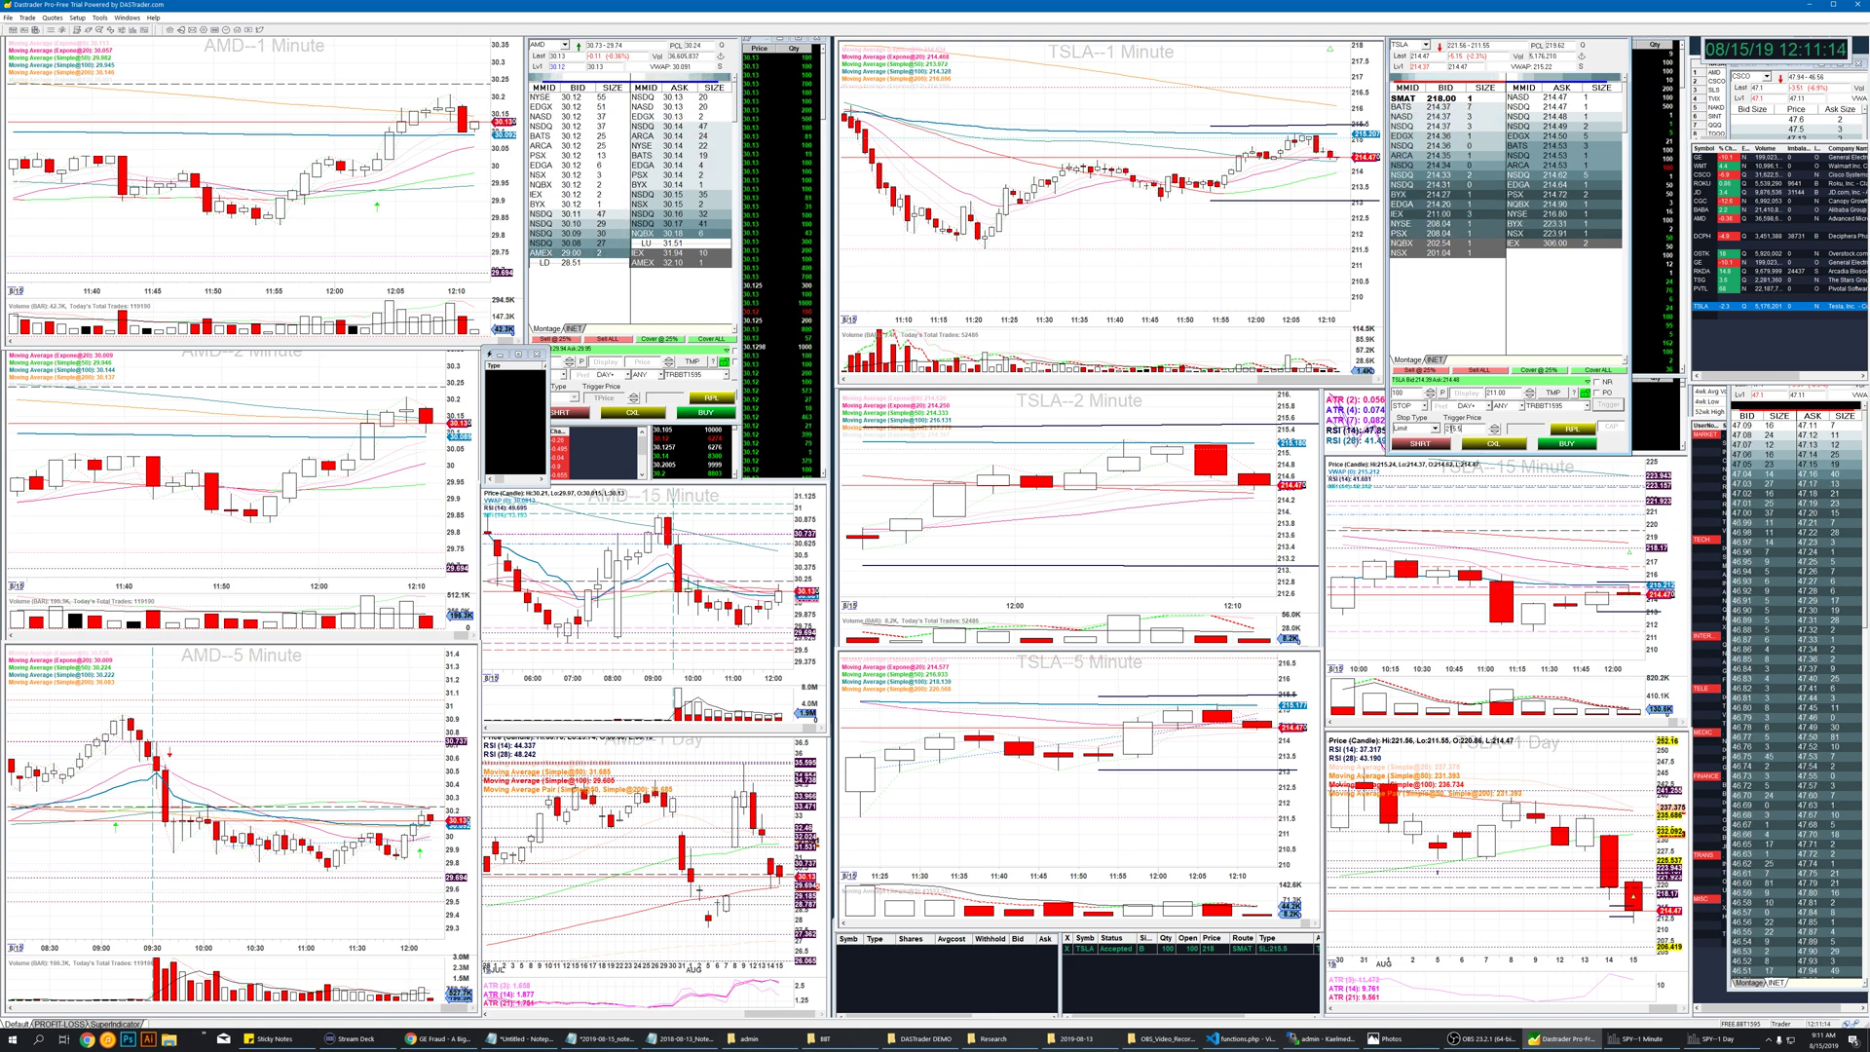
pyautogui.write('213.00')
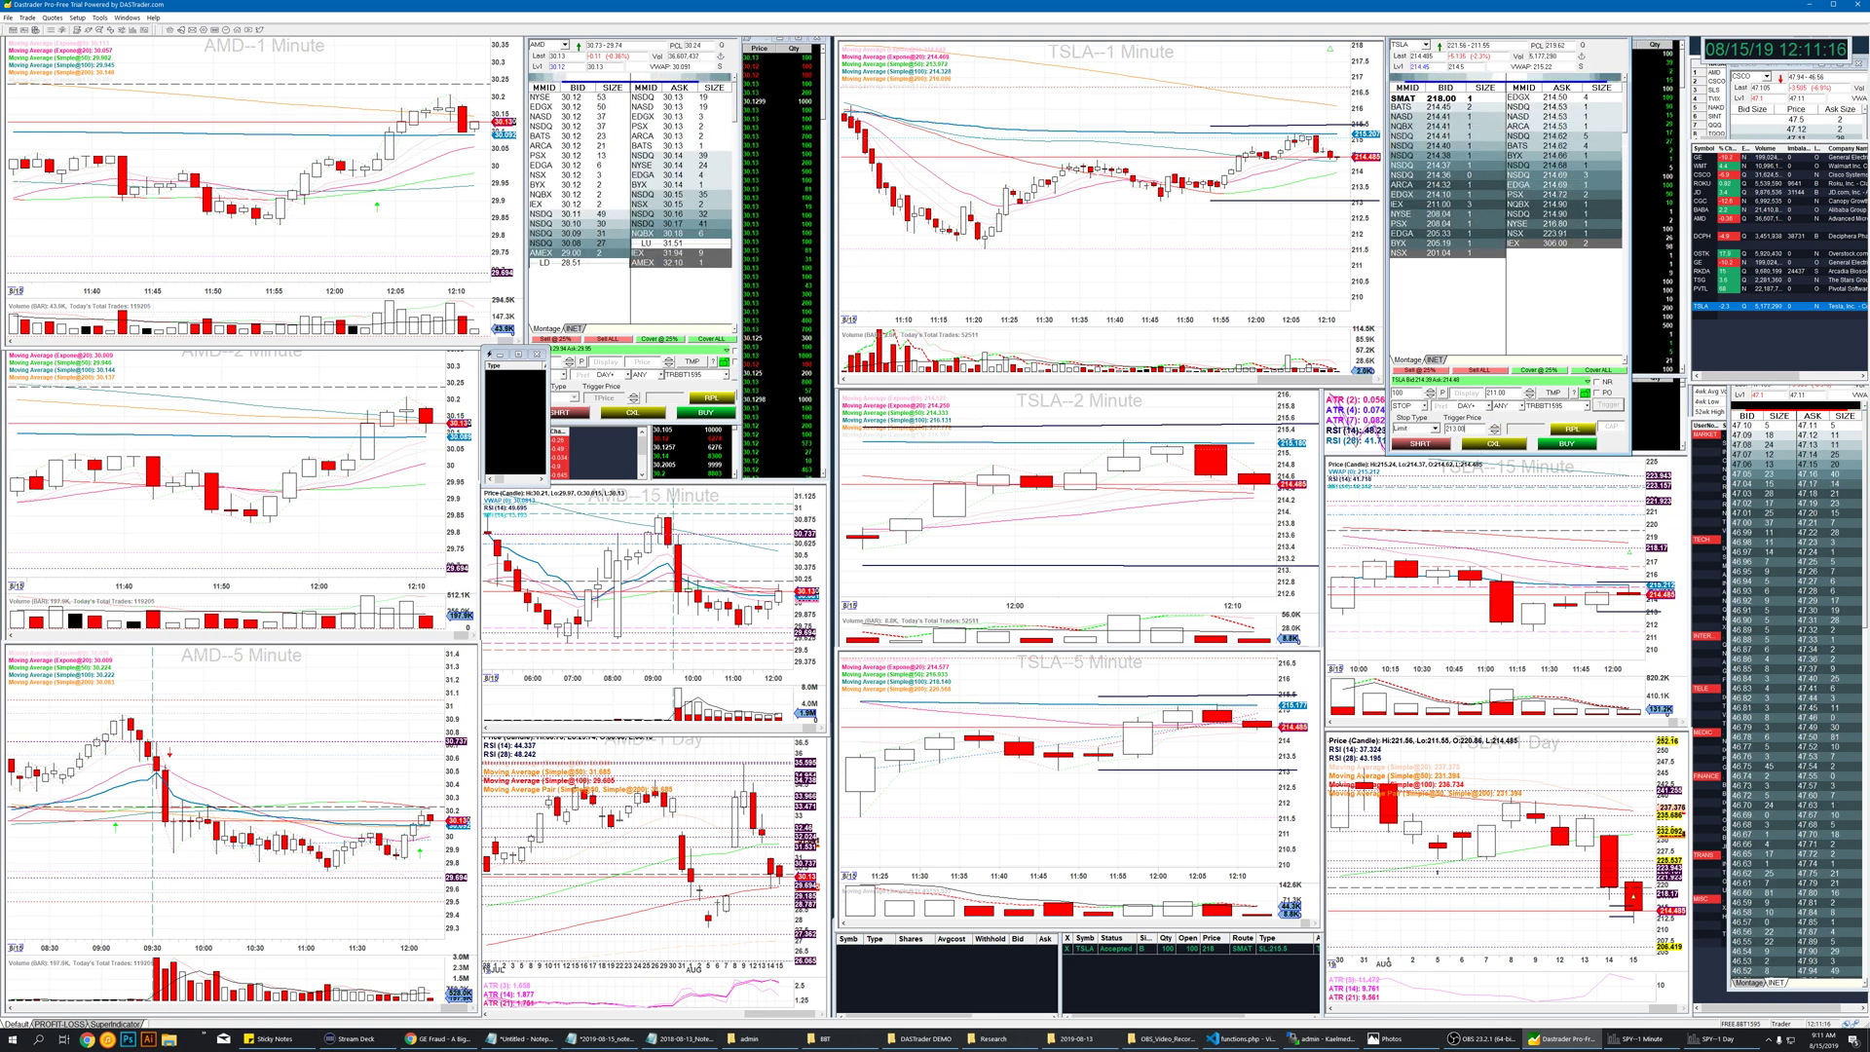
pyautogui.click(1422, 444)
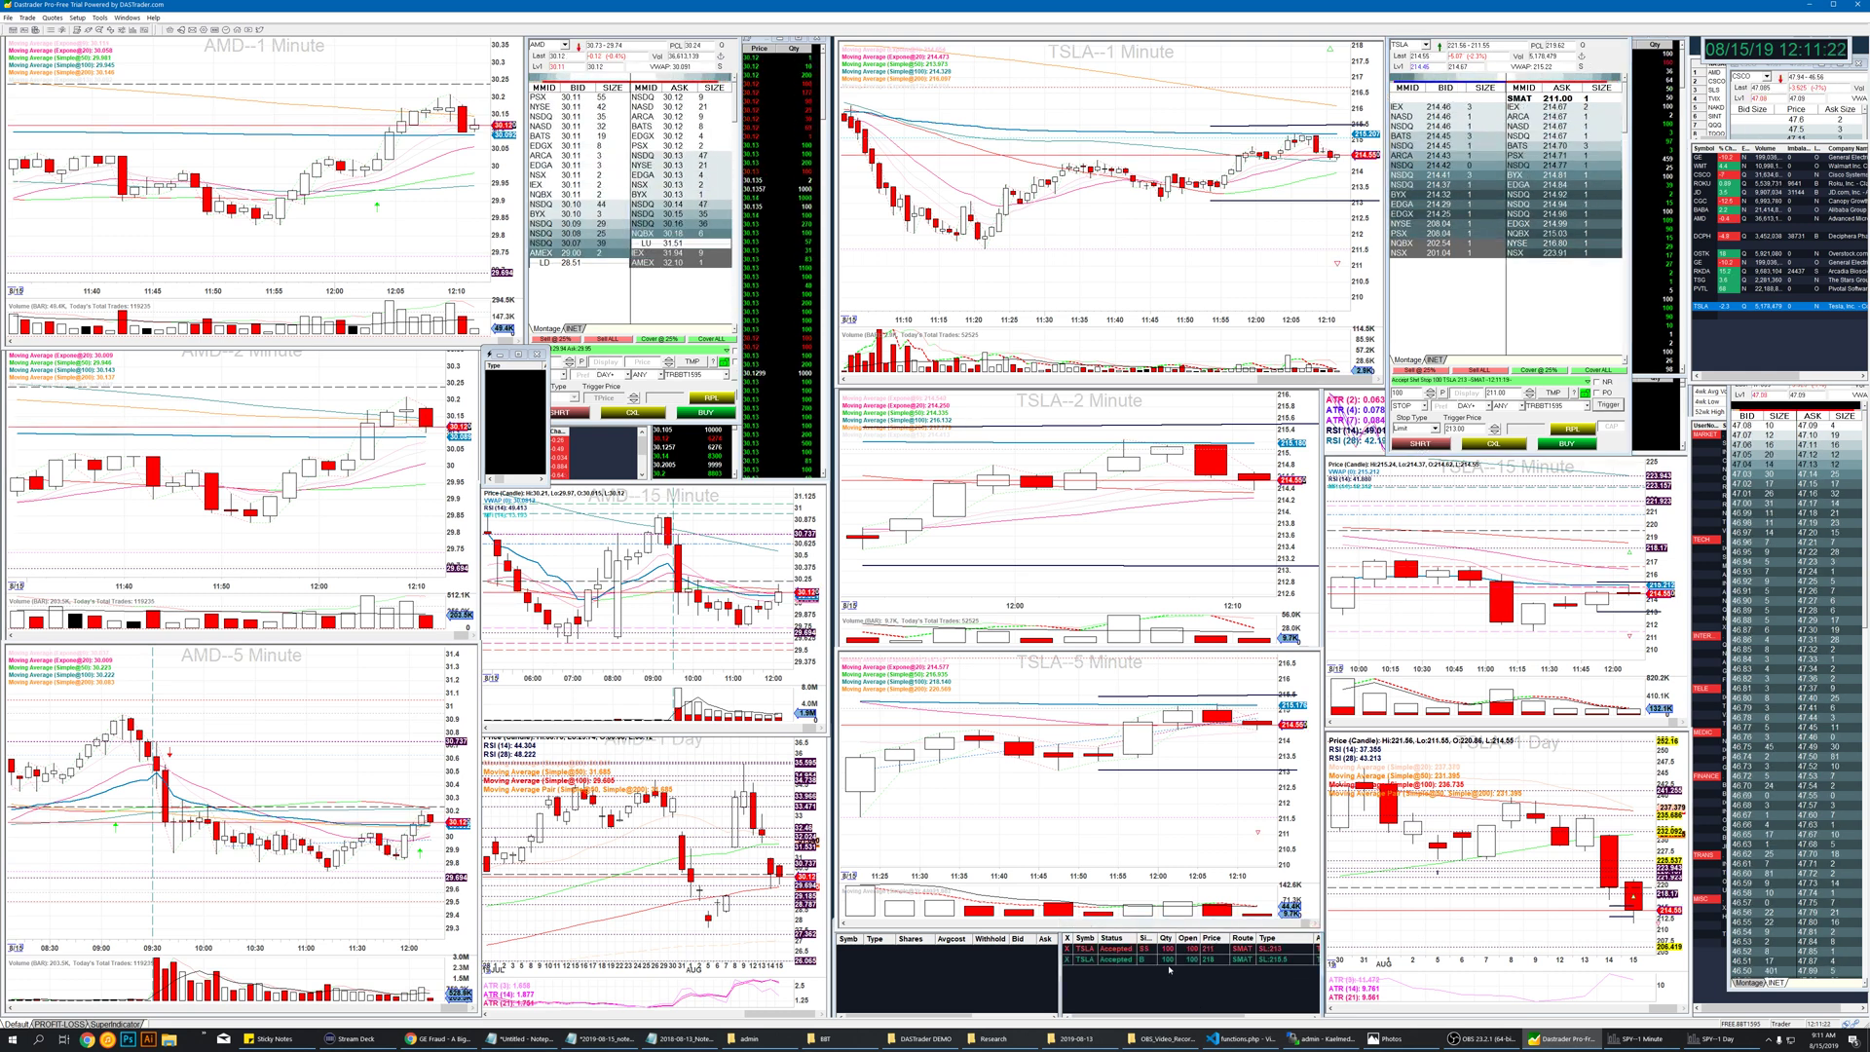
# Add a cancel trigger on the first TSLA stop order targeting the other order
pyautogui.rightClick(1112, 964)
pyautogui.click(1107, 954)
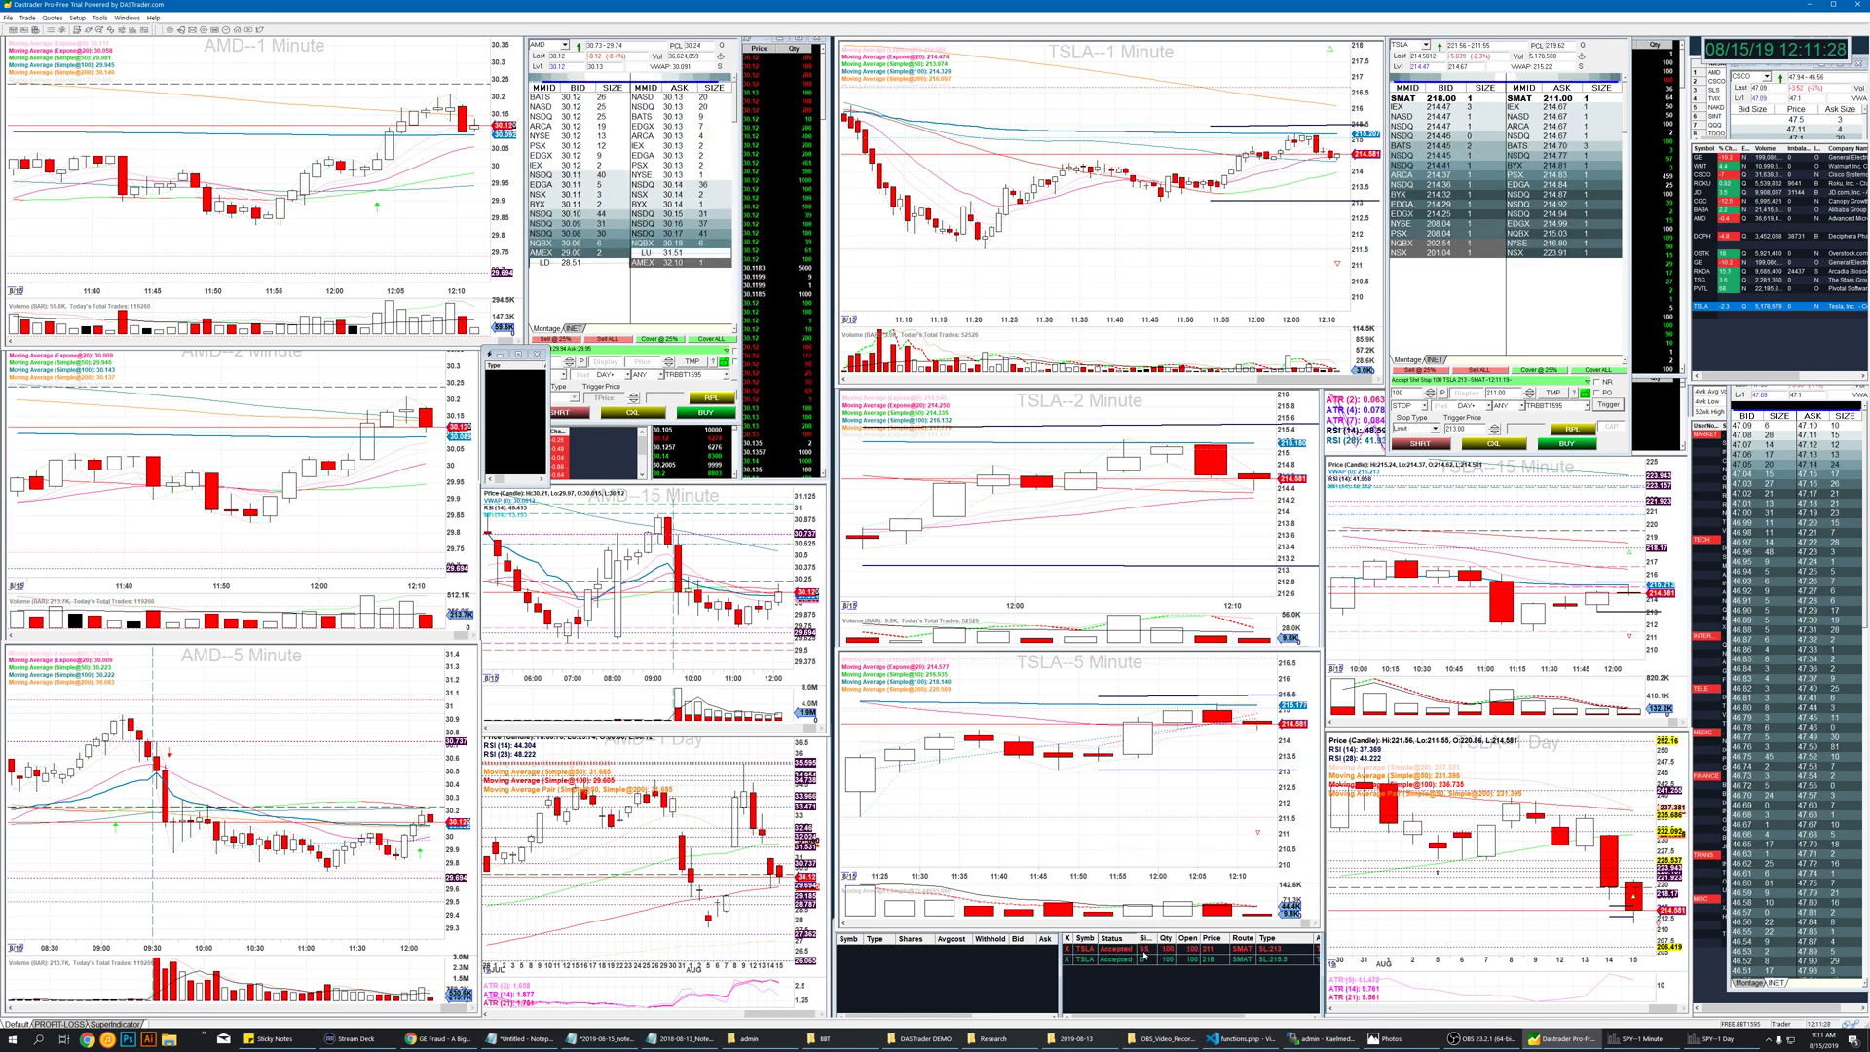
pyautogui.rightClick(1130, 957)
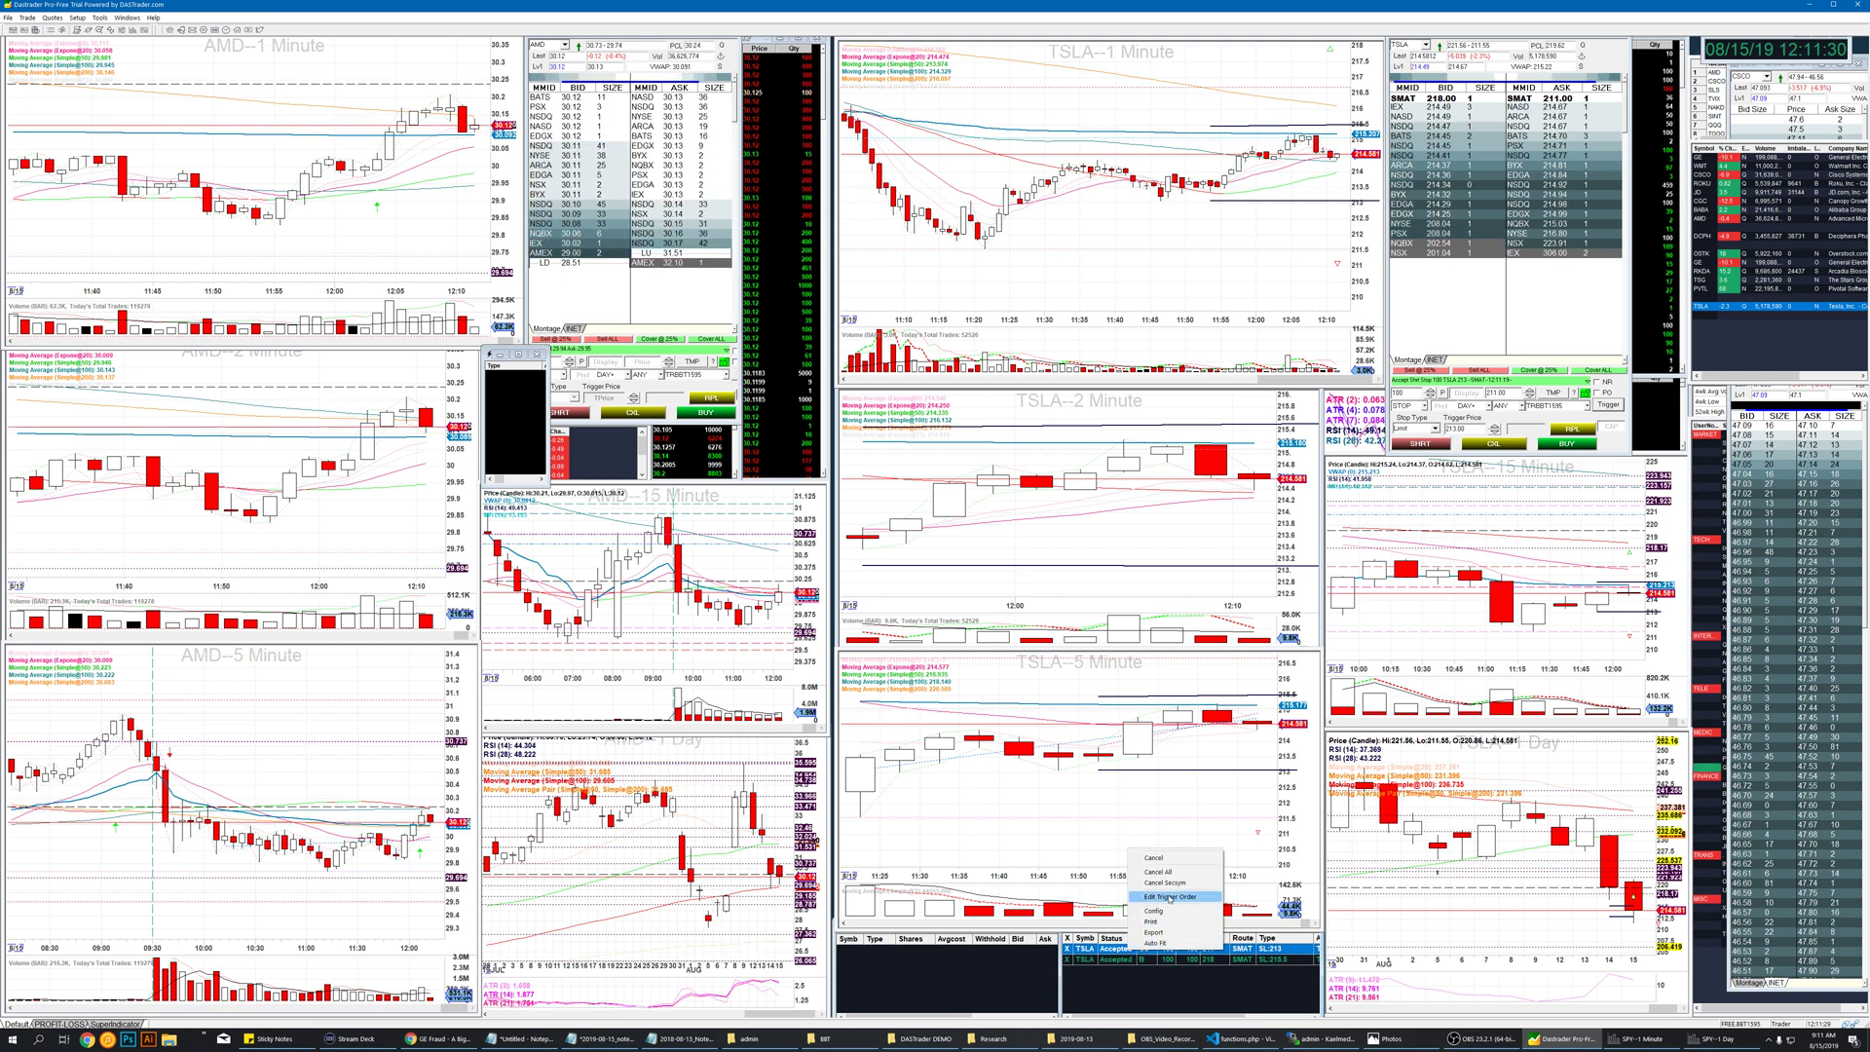
pyautogui.click(1169, 900)
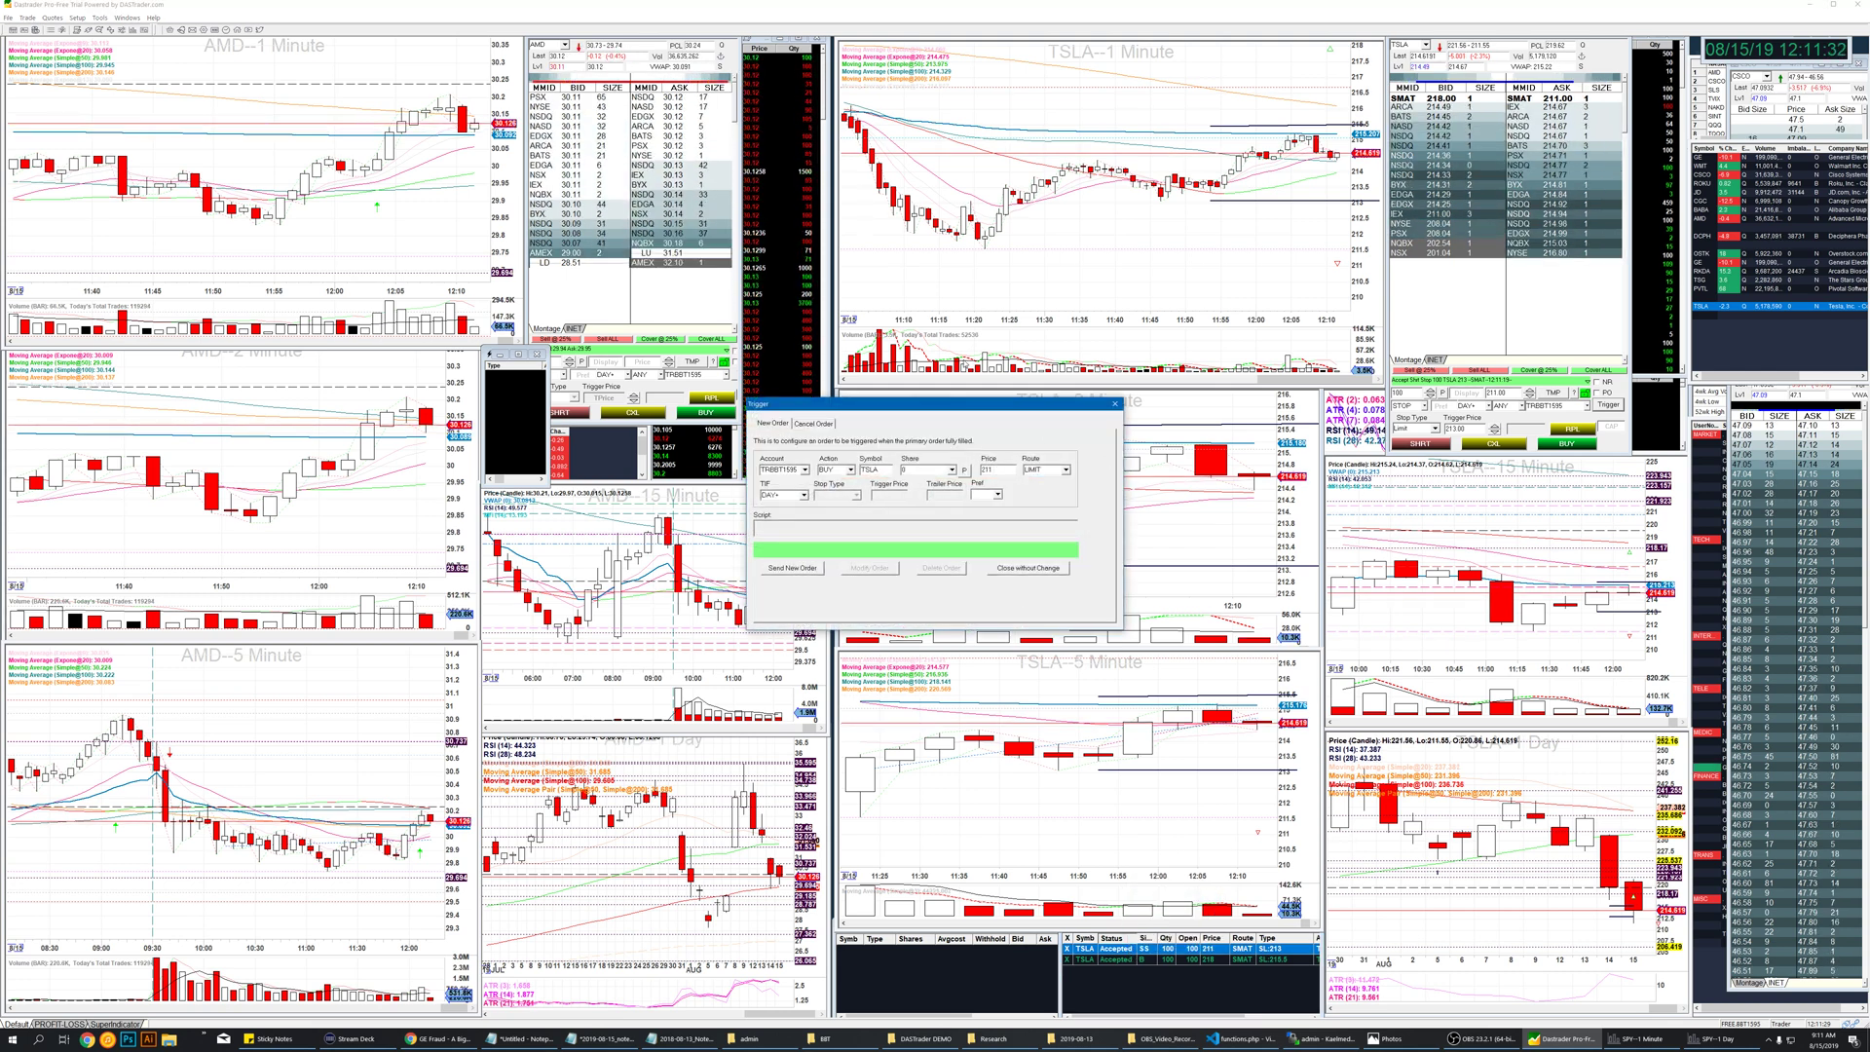
pyautogui.click(817, 424)
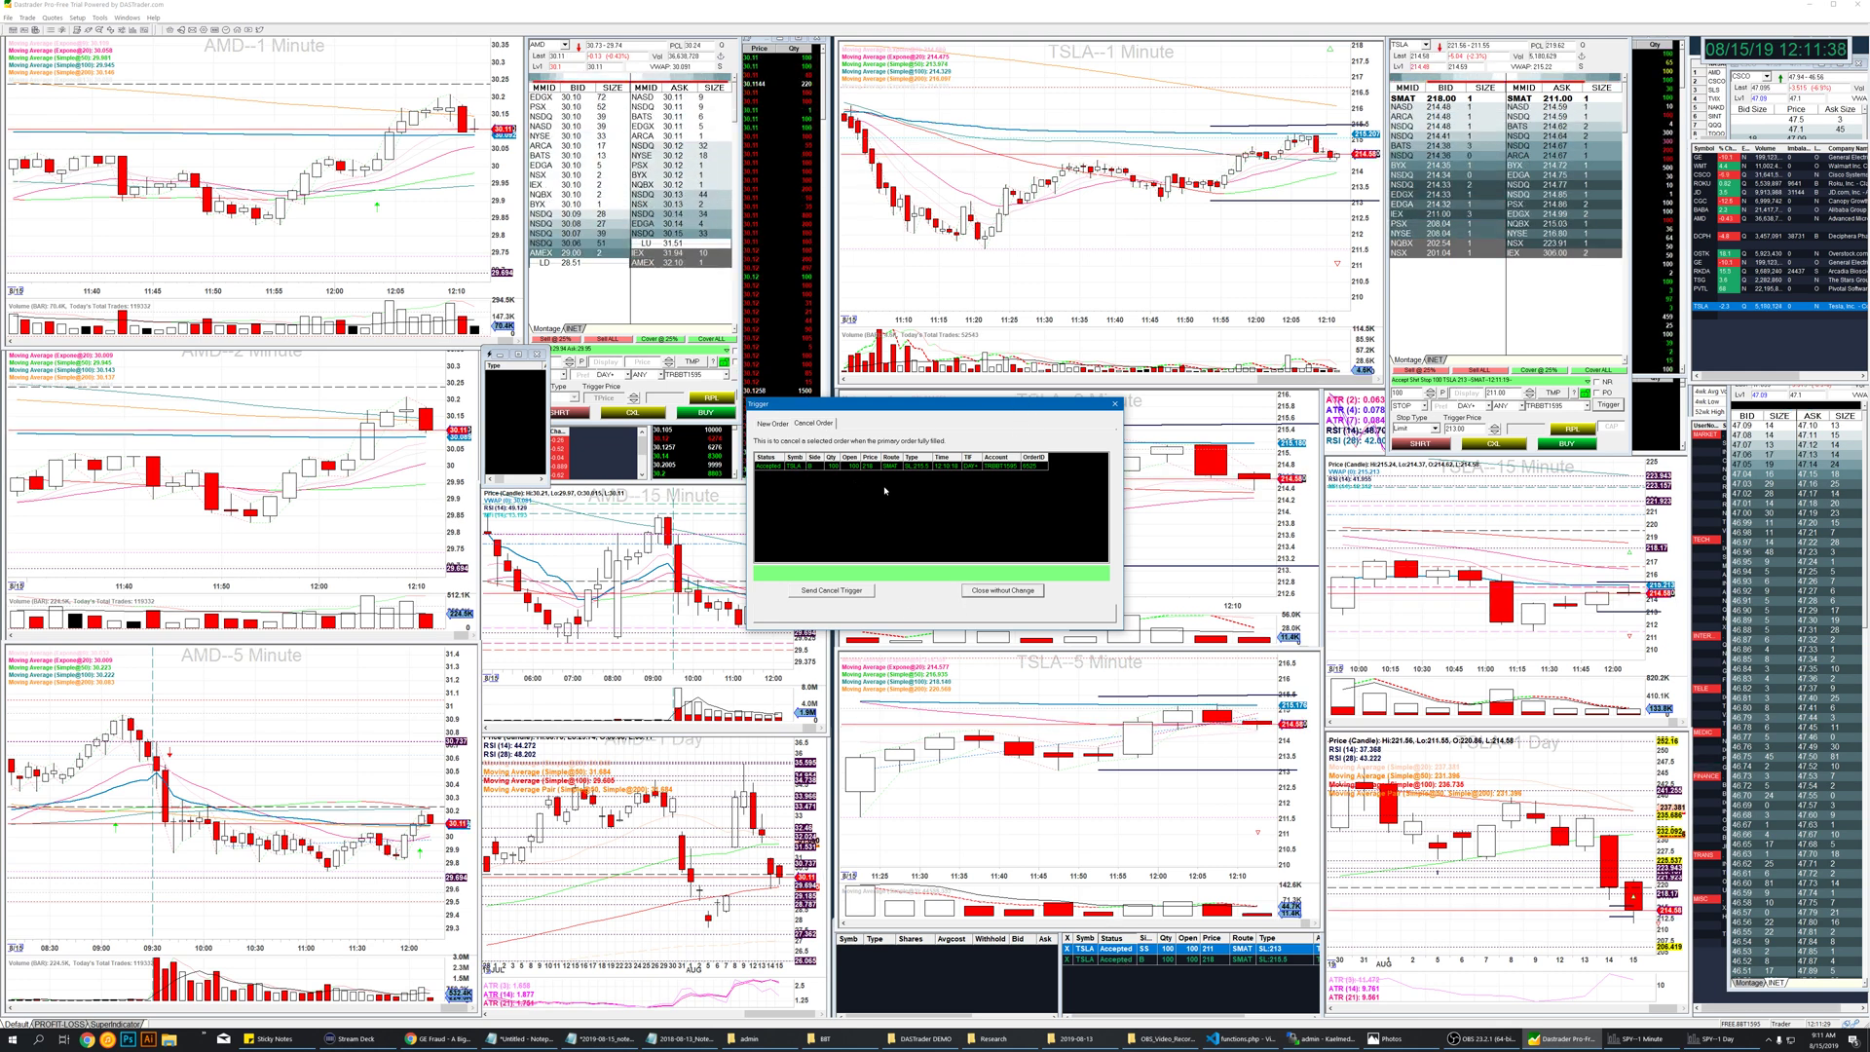
pyautogui.click(831, 590)
# Add the matching cancel trigger on the second TSLA stop order
pyautogui.rightClick(1127, 963)
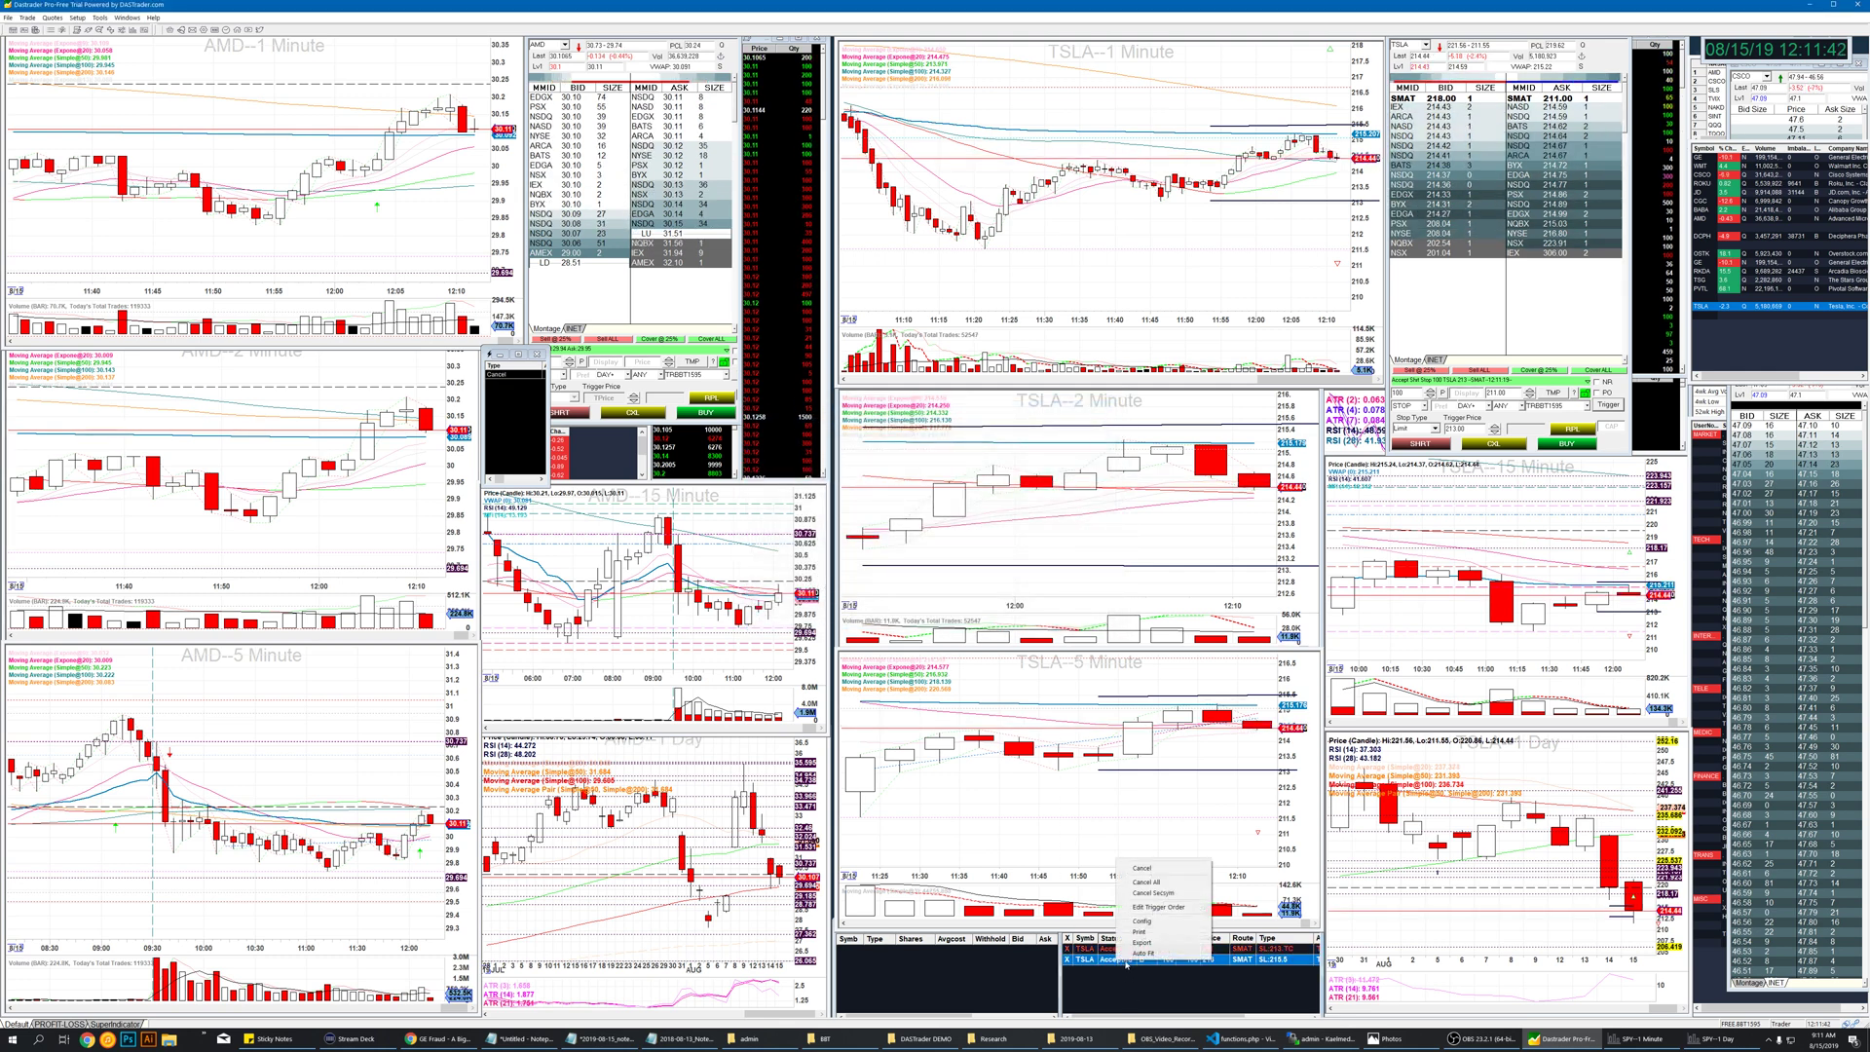
pyautogui.click(1158, 907)
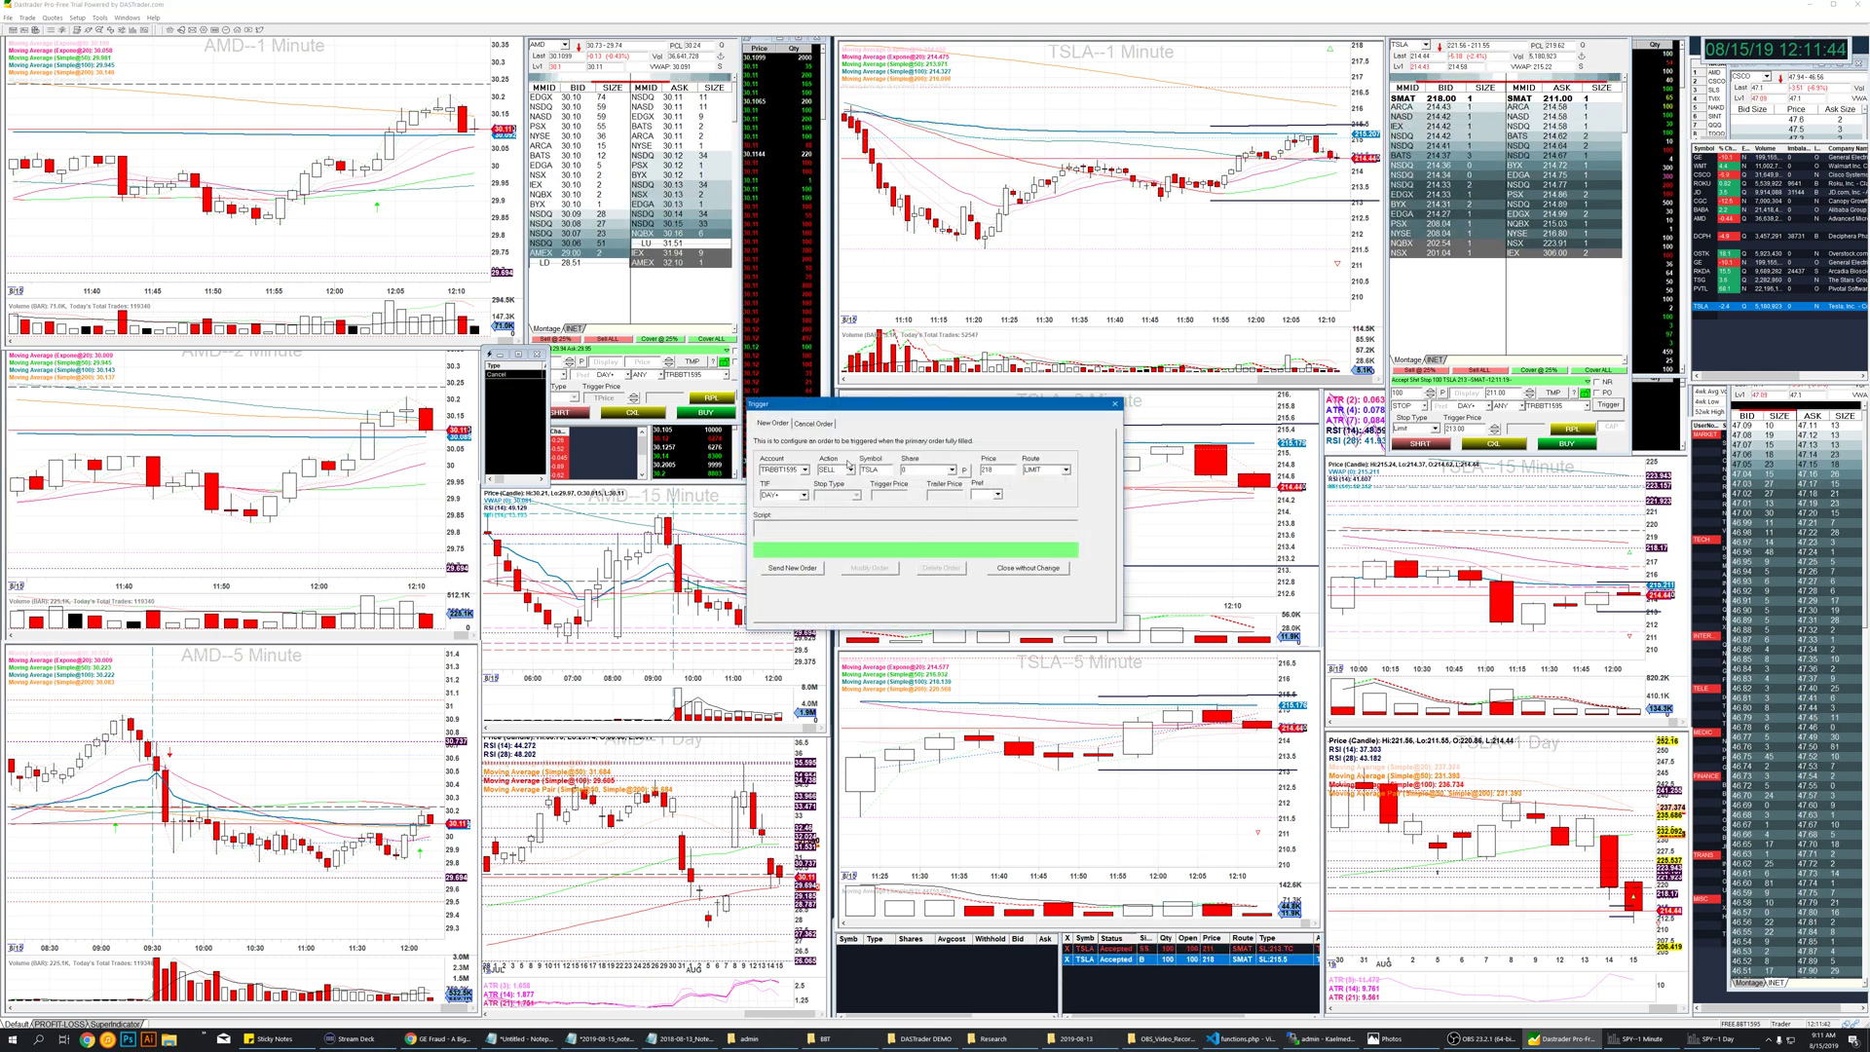
pyautogui.click(815, 425)
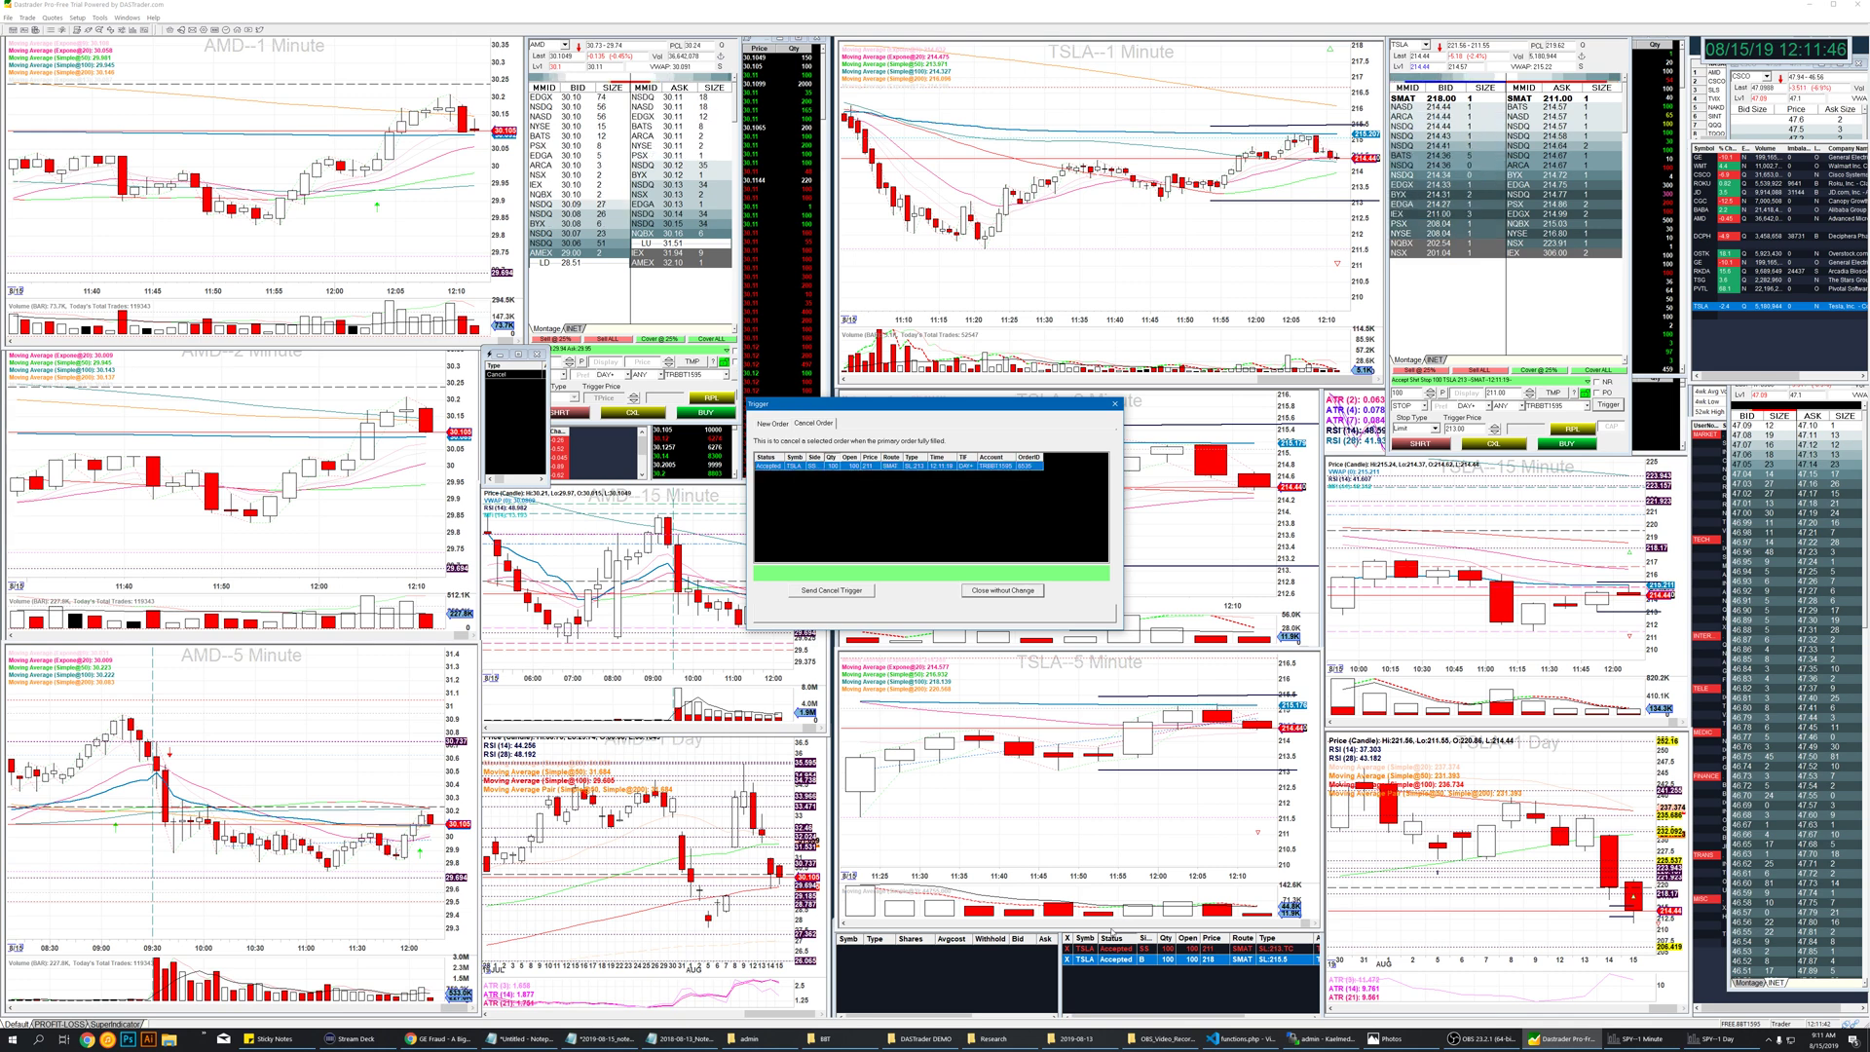
pyautogui.press('Return')
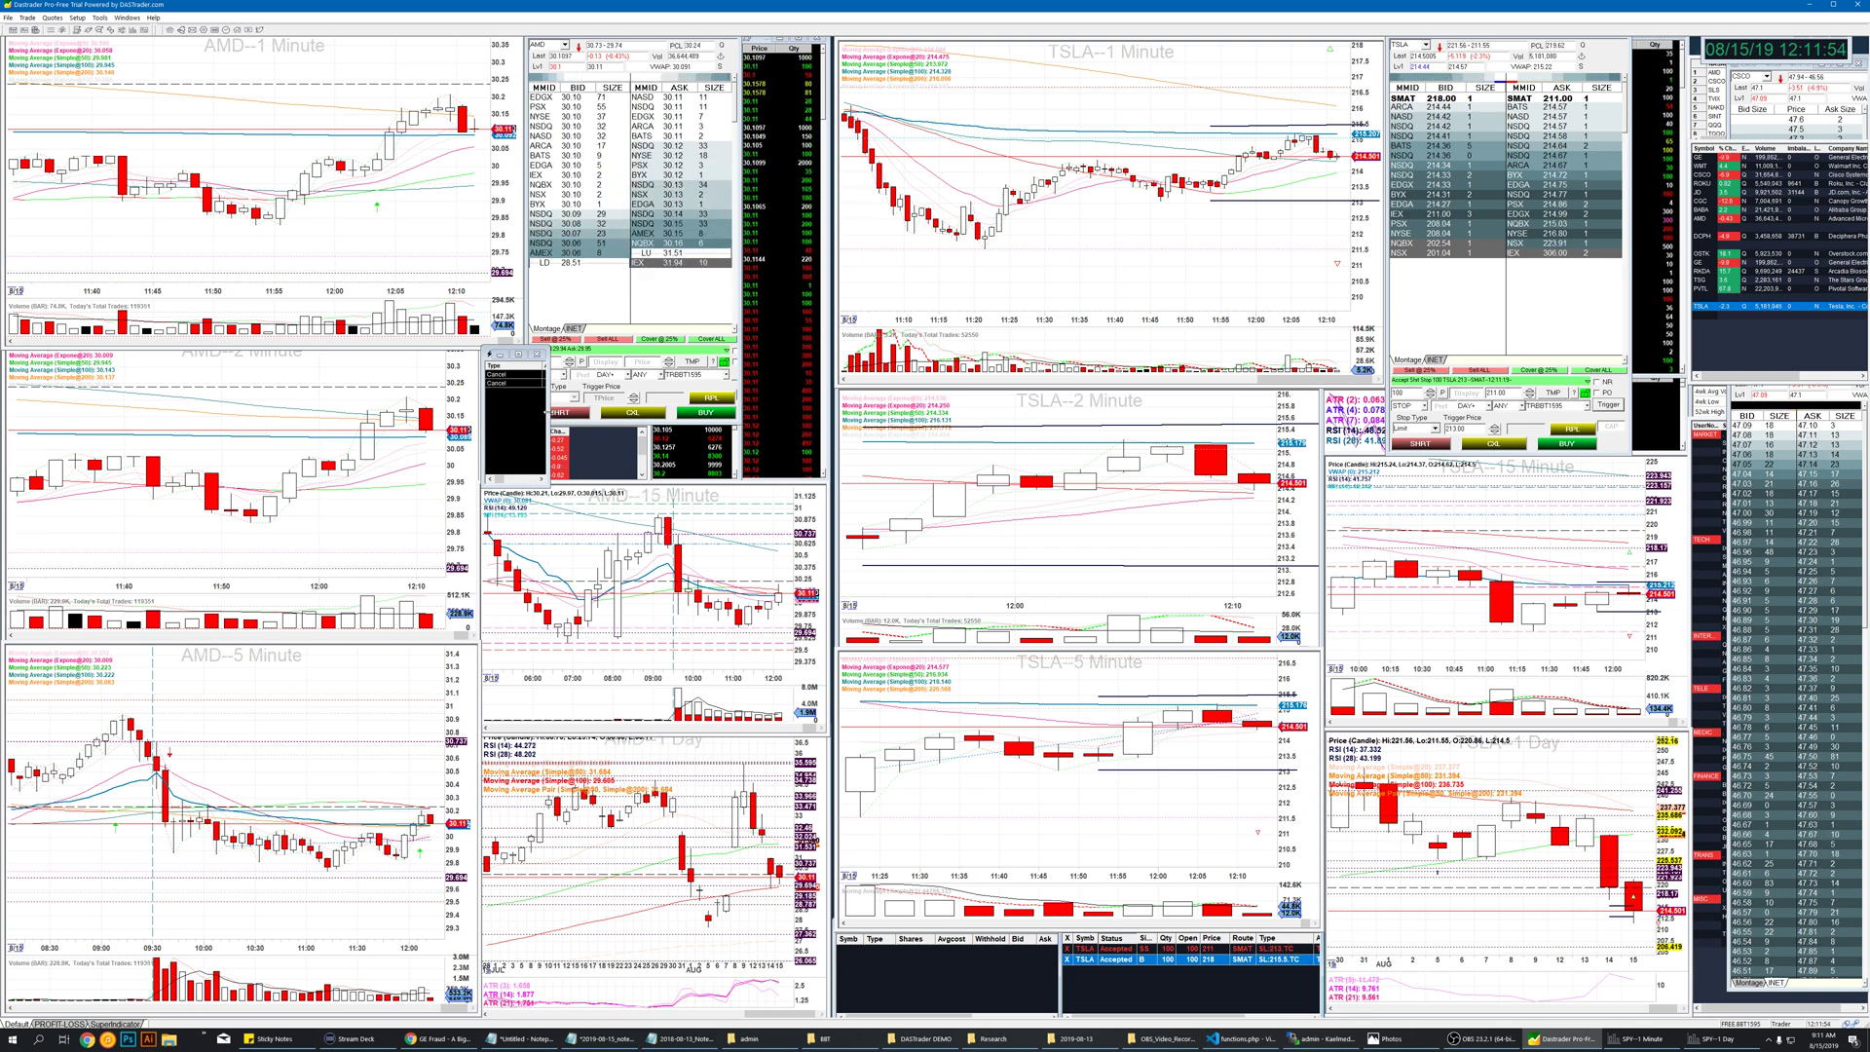
pyautogui.moveTo(545, 429); pyautogui.dragTo(1365, 429)
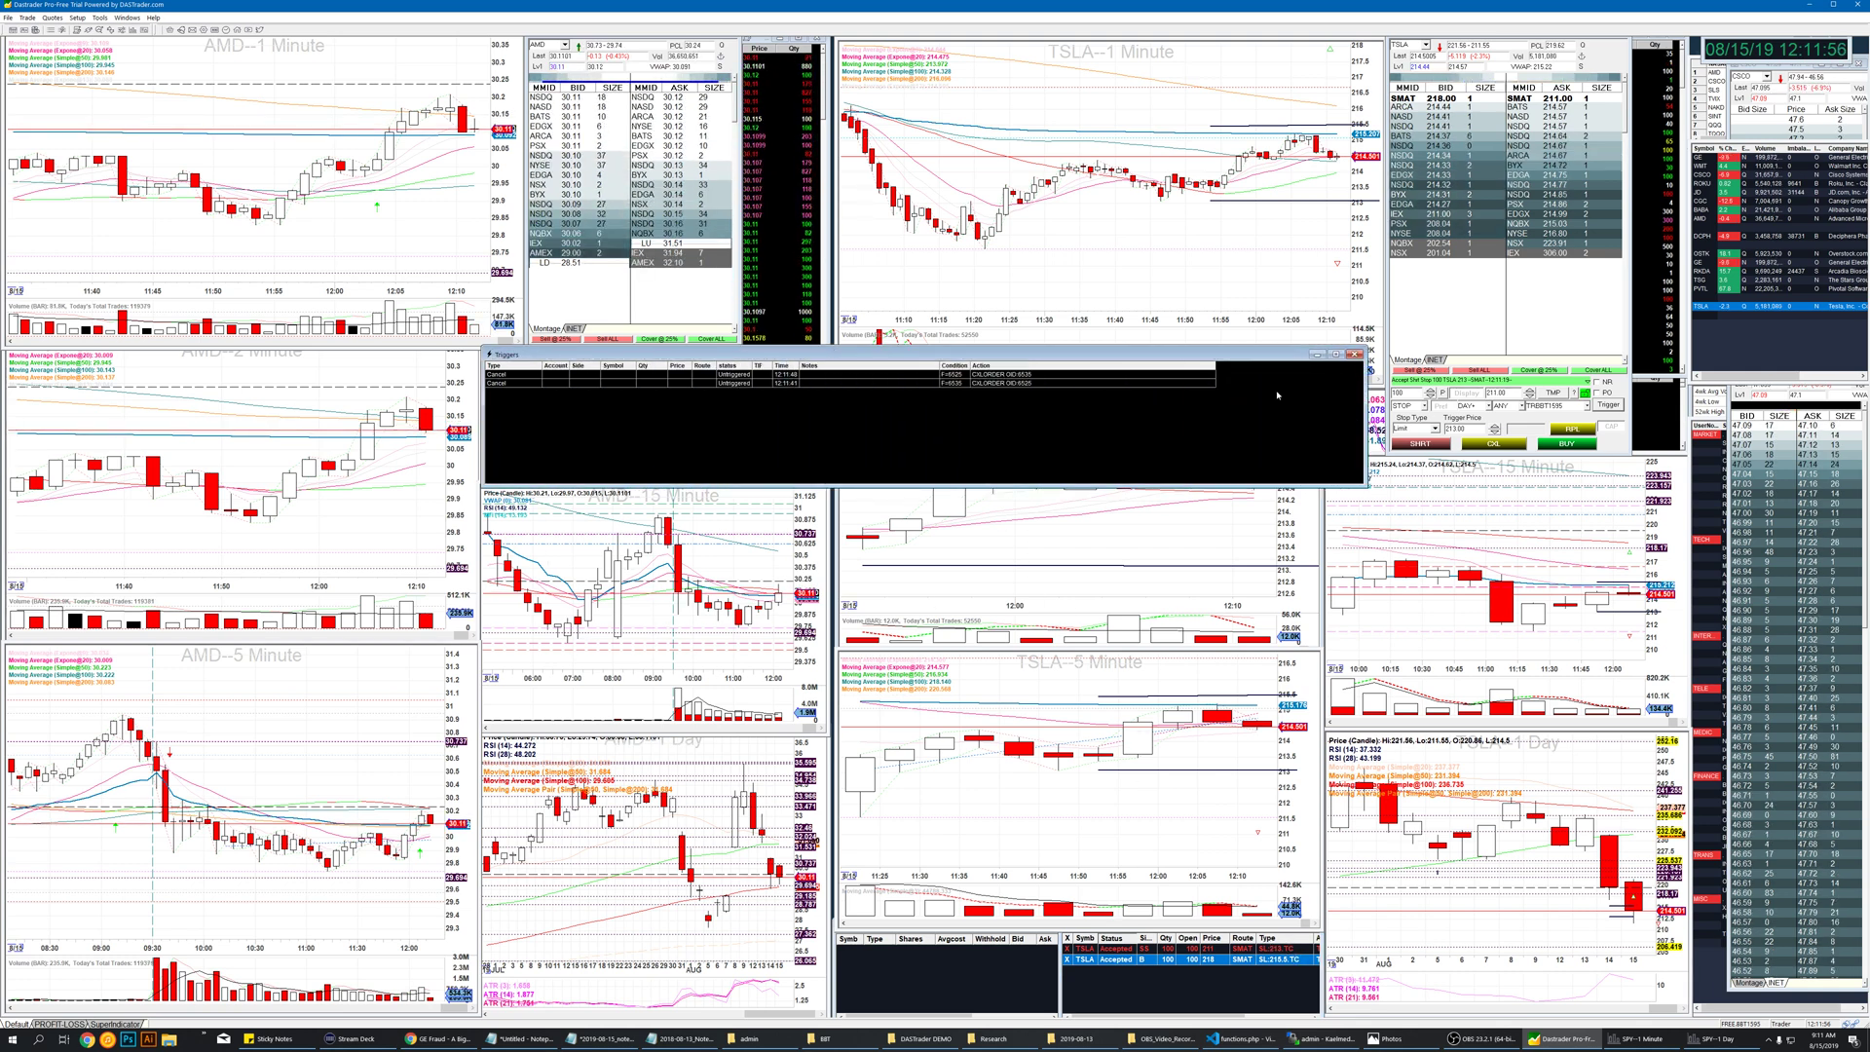
pyautogui.click(27, 17)
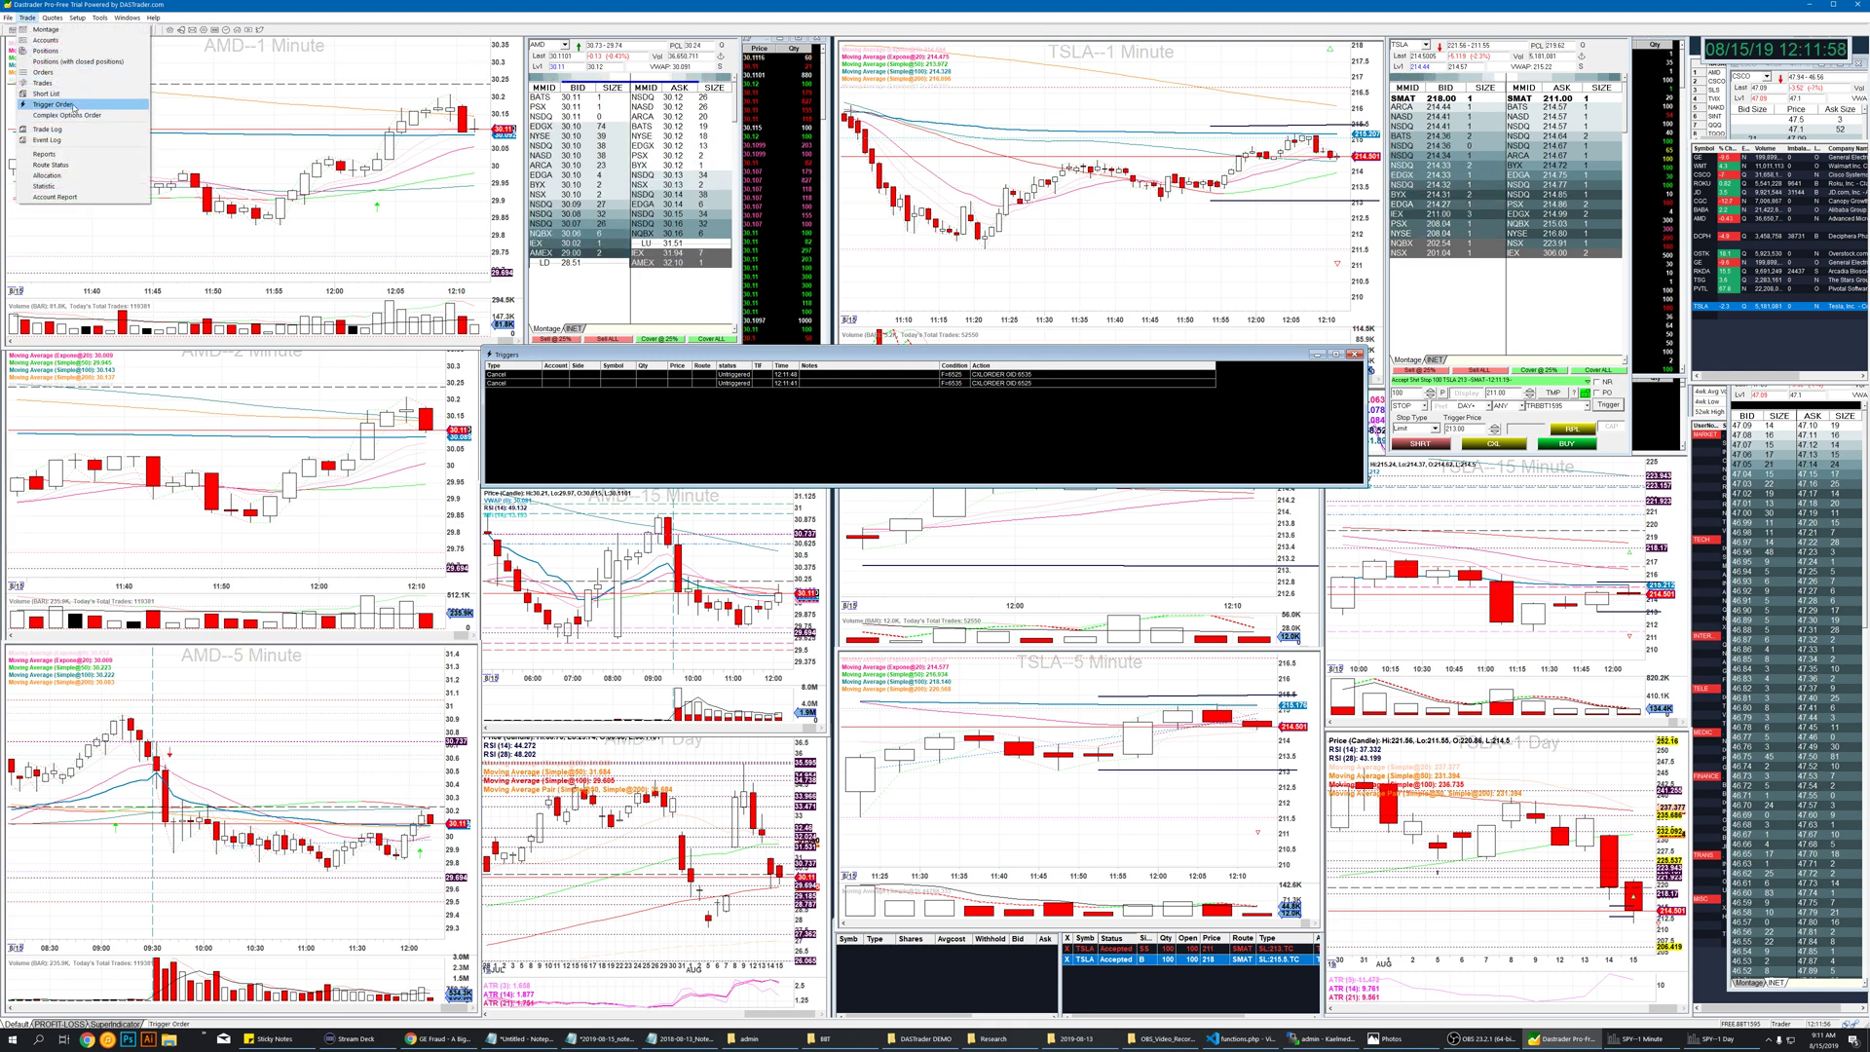
pyautogui.click(594, 444)
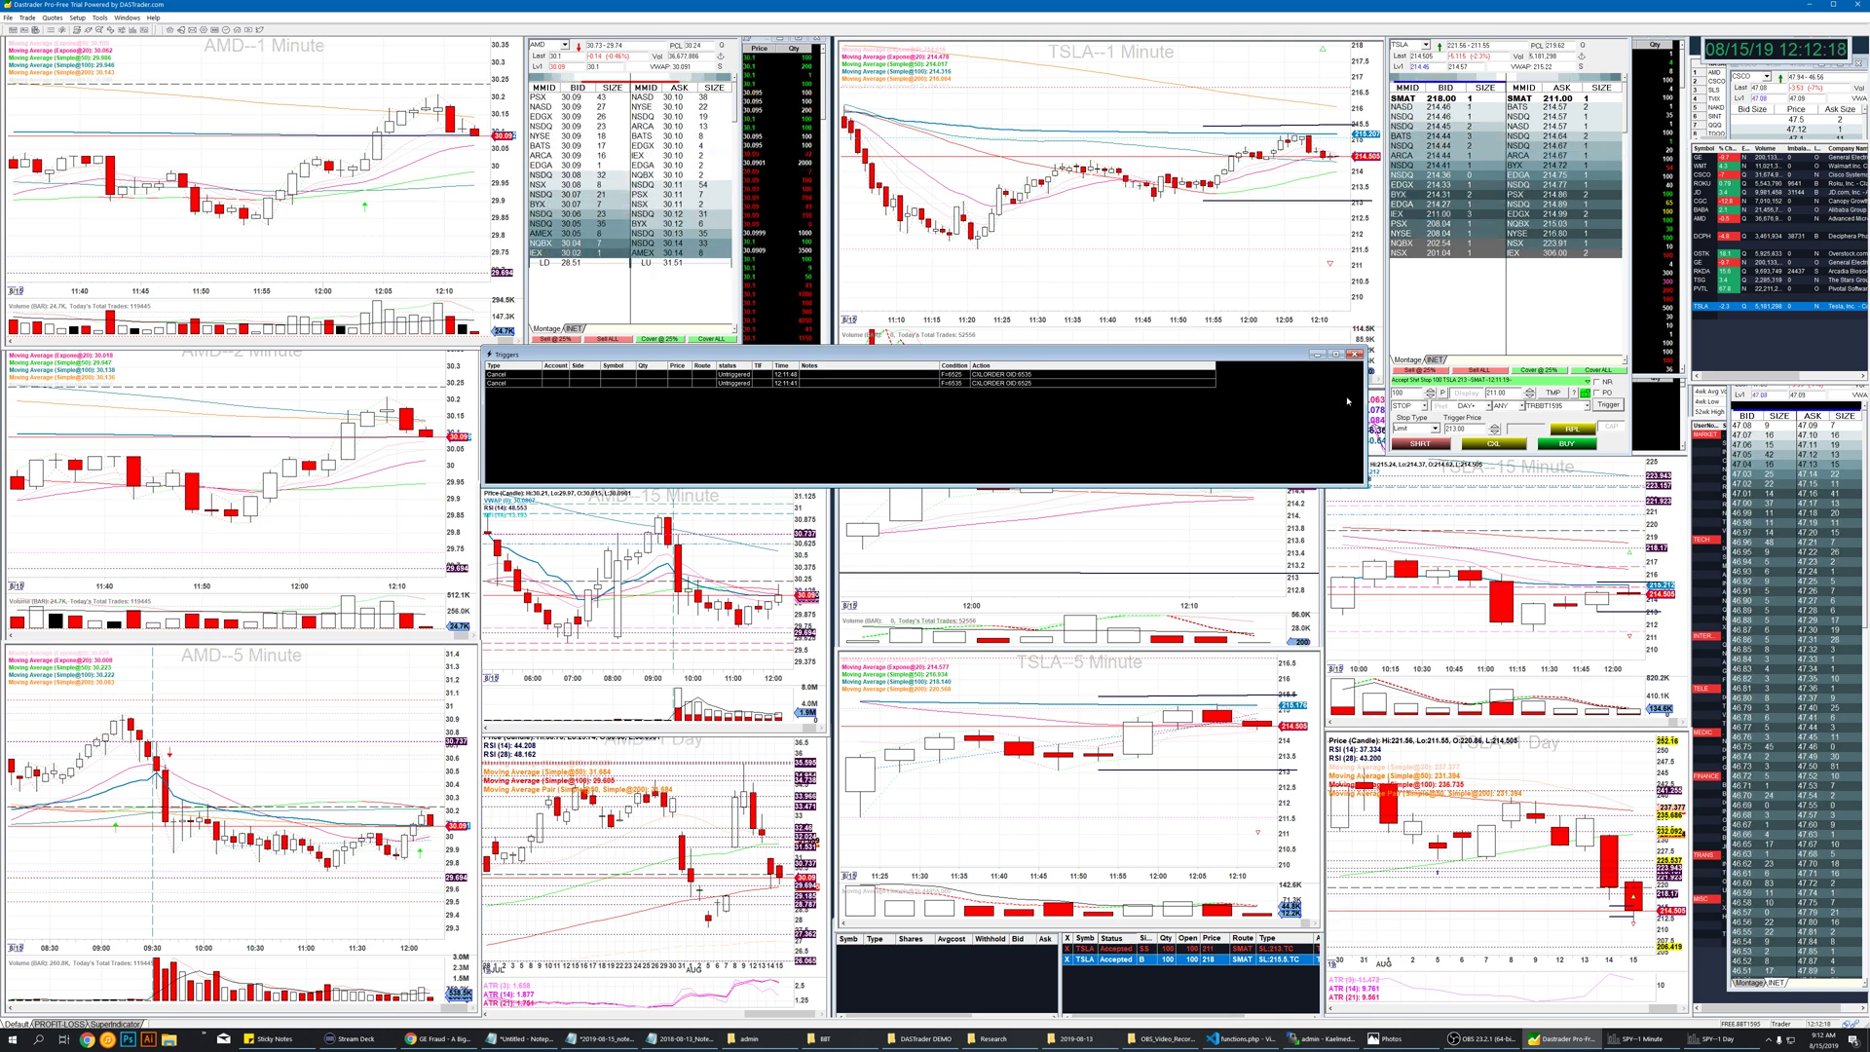
pyautogui.moveTo(1364, 458); pyautogui.dragTo(546, 428)
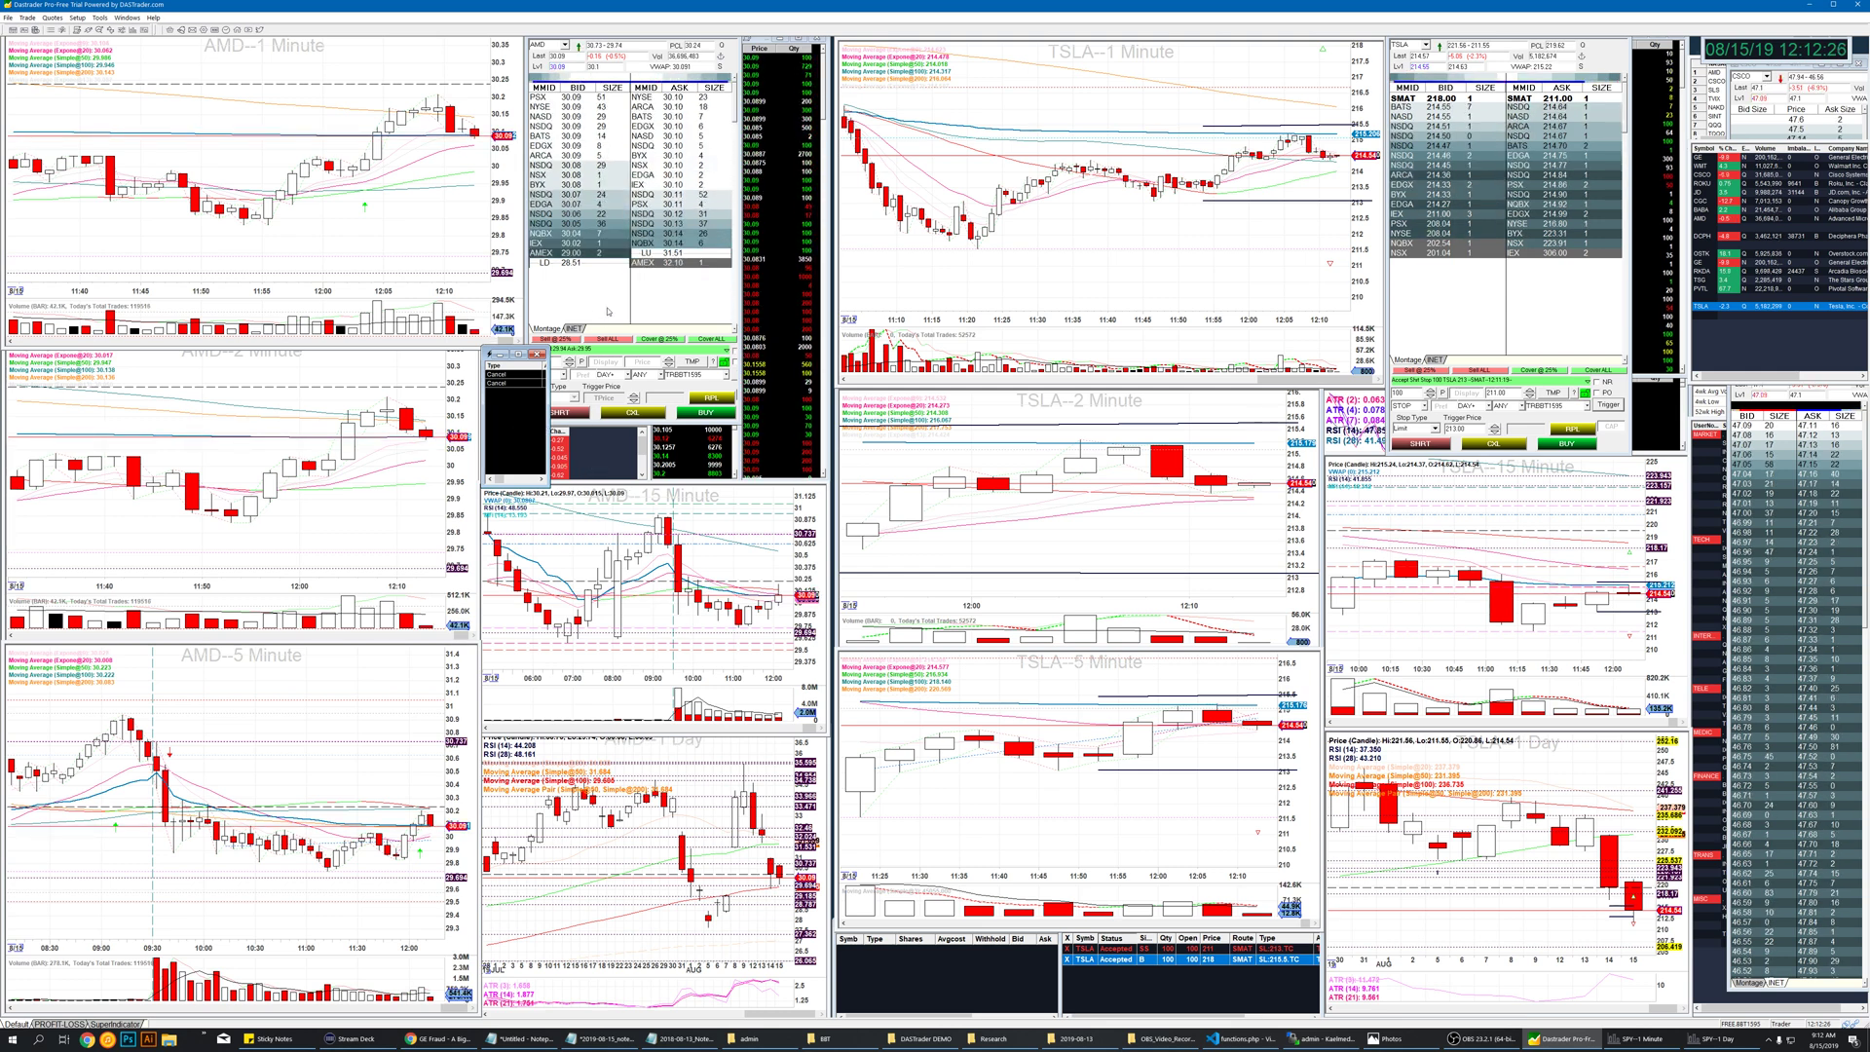
pyautogui.moveTo(545, 434); pyautogui.dragTo(503, 454)
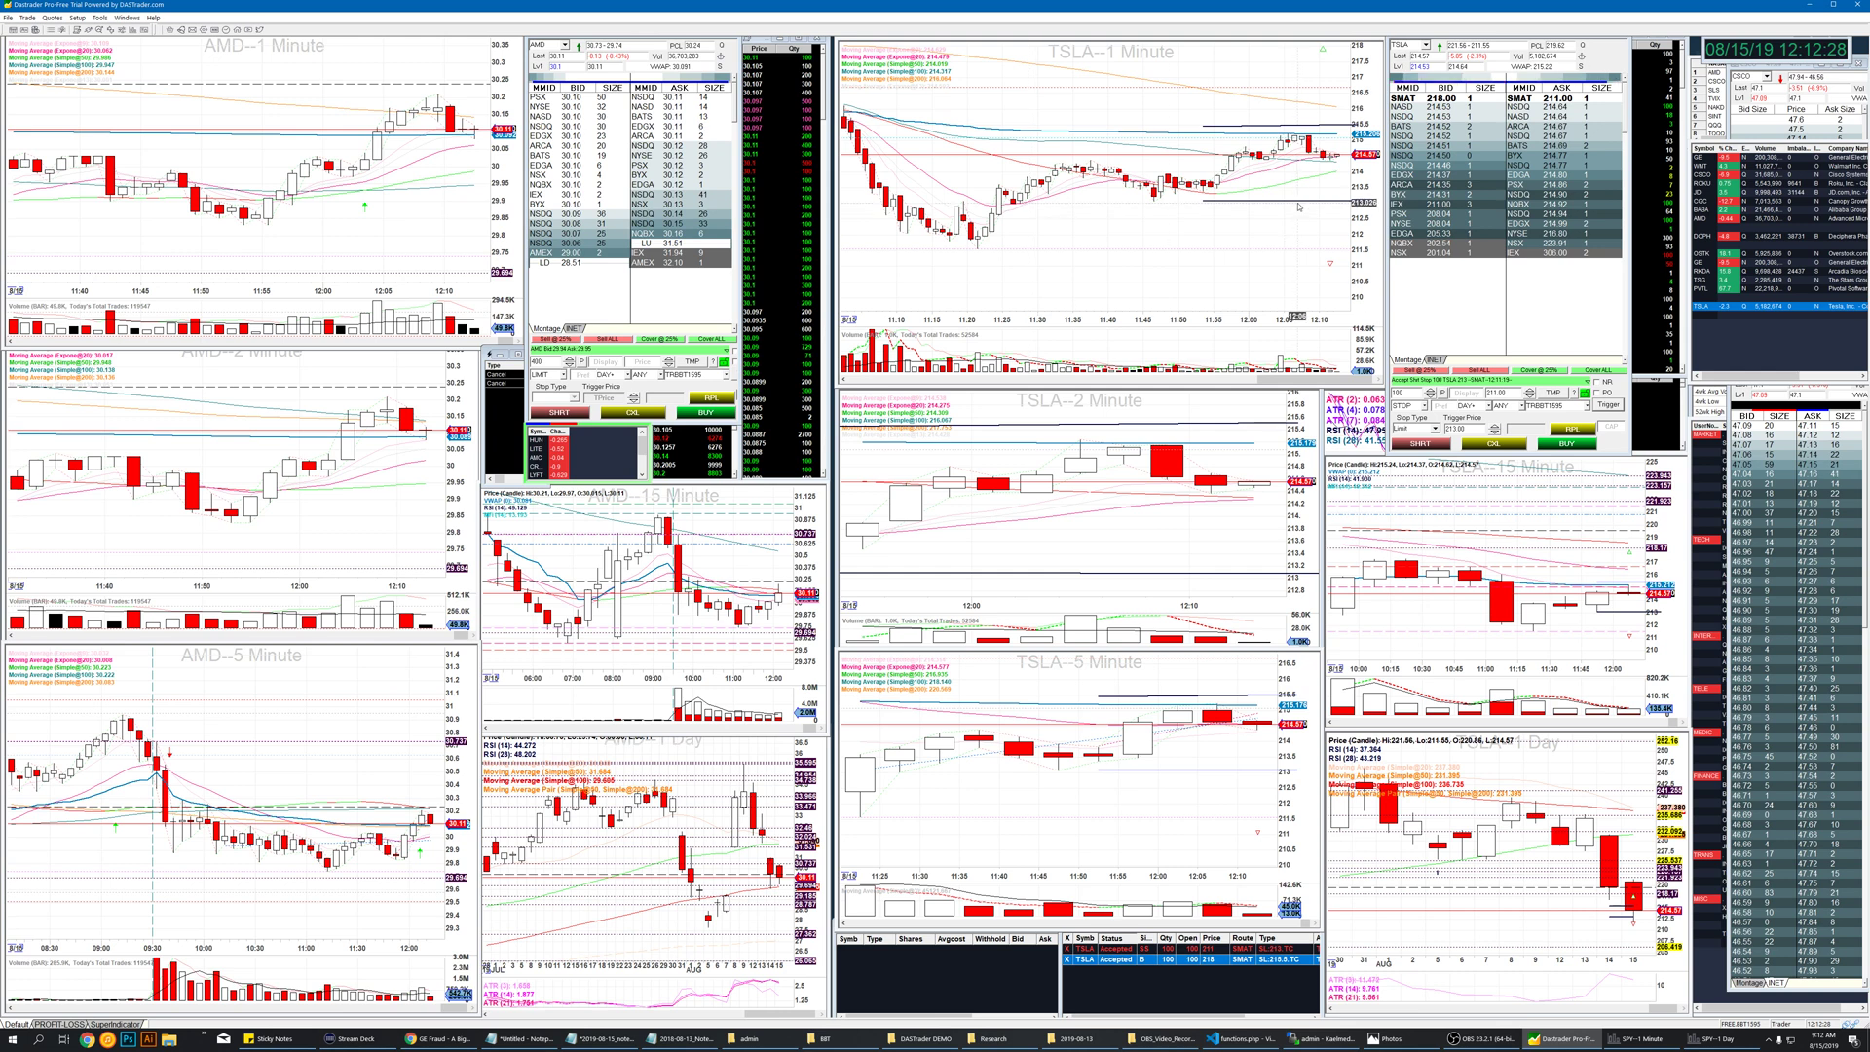